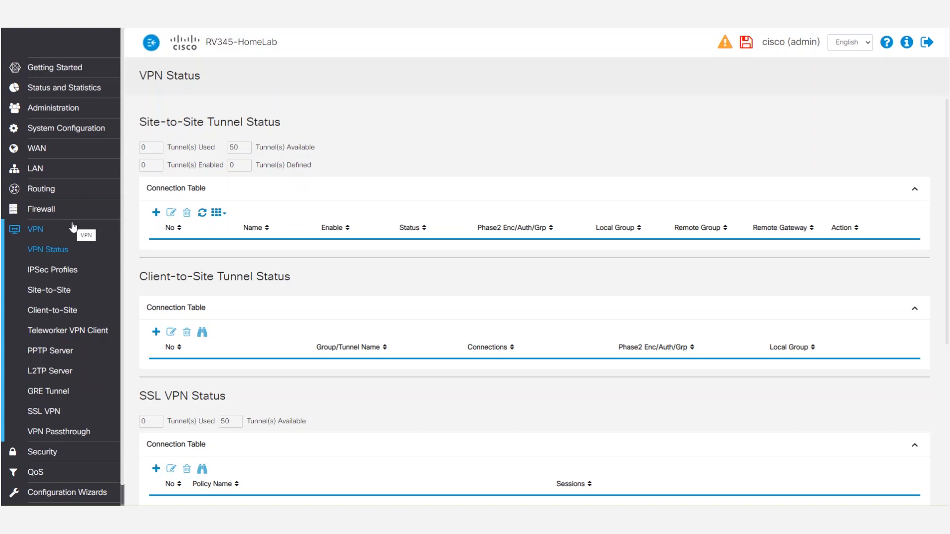
Add a new IPSec profile named l2tppro with auto keying mode and IKEv1
click(63, 275)
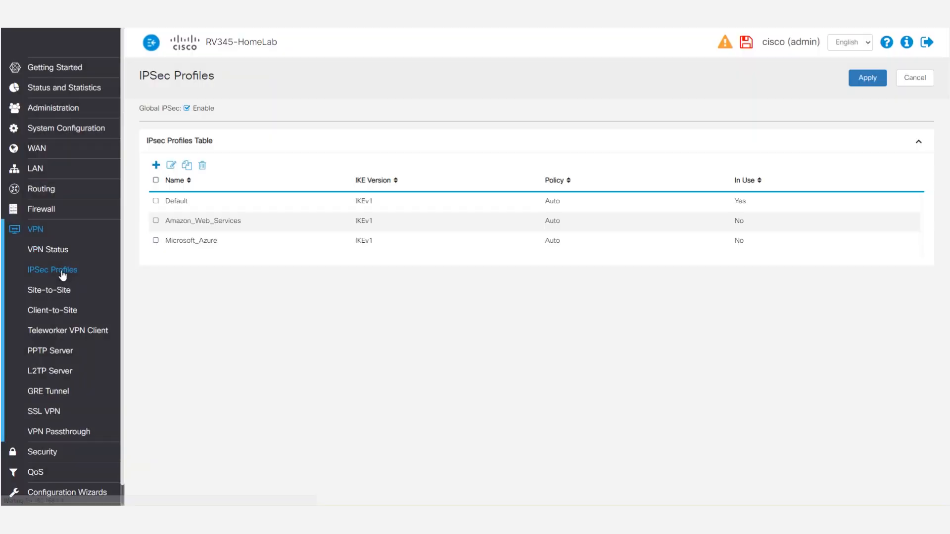
click(156, 165)
click(247, 146)
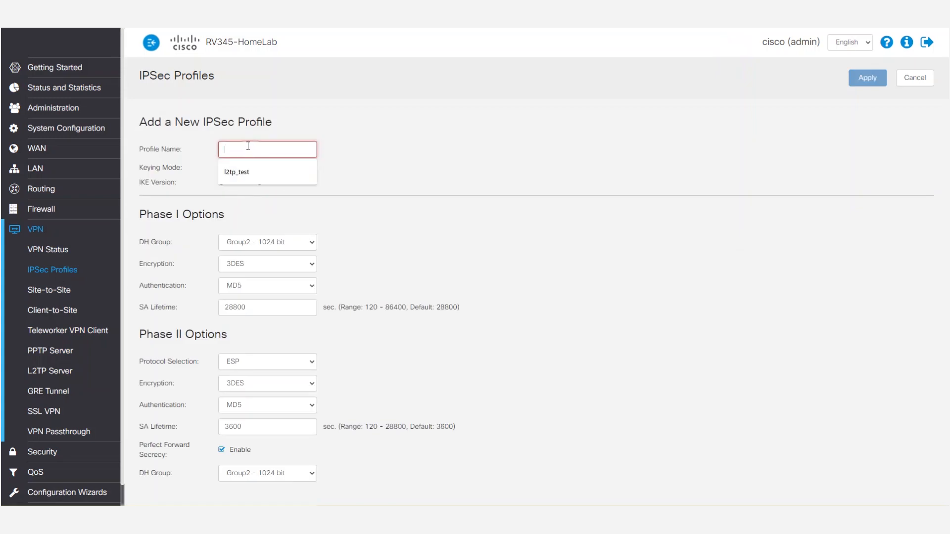
click(239, 164)
click(320, 181)
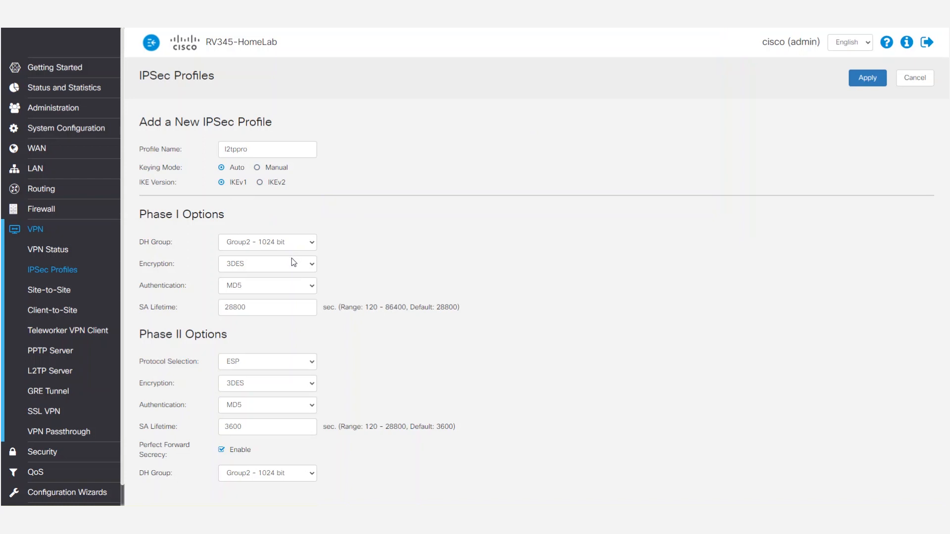
Set the profile's Phase I authentication to SHA1 and its SA lifetime to 86400 seconds
click(310, 285)
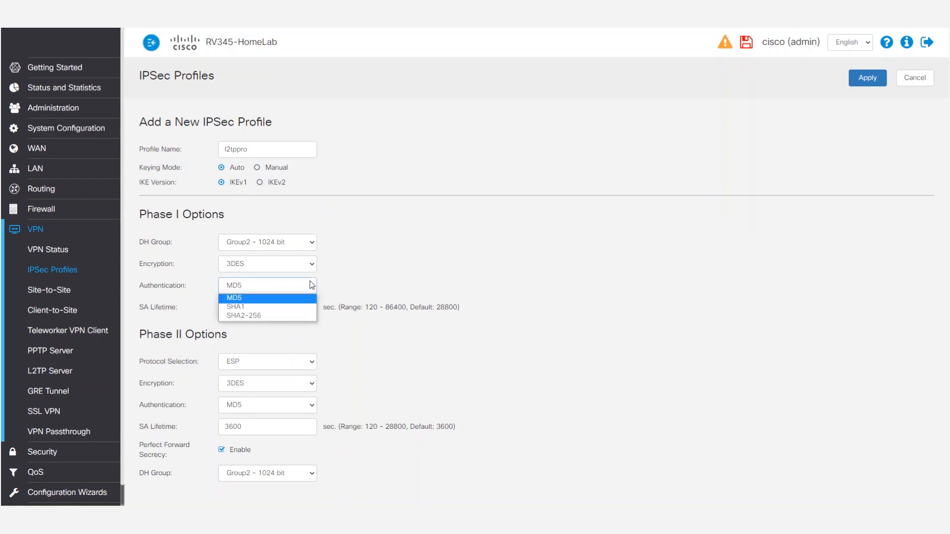
click(256, 307)
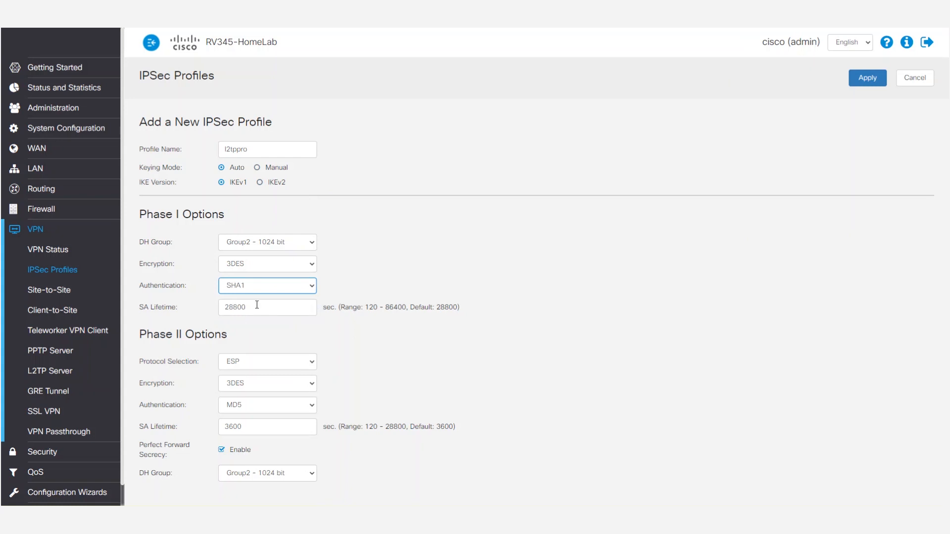
click(285, 304)
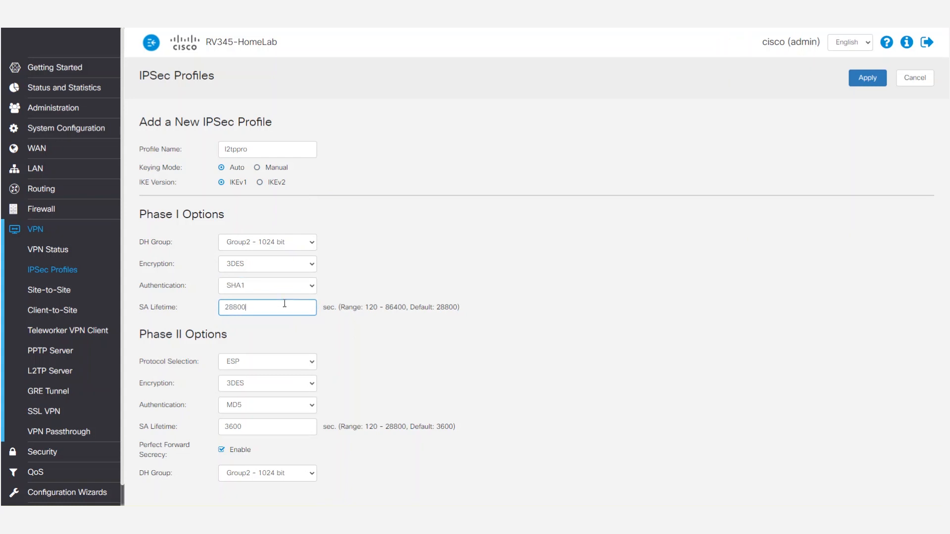
key(BackSpace)
key(BackSpace)
key(BackSpace)
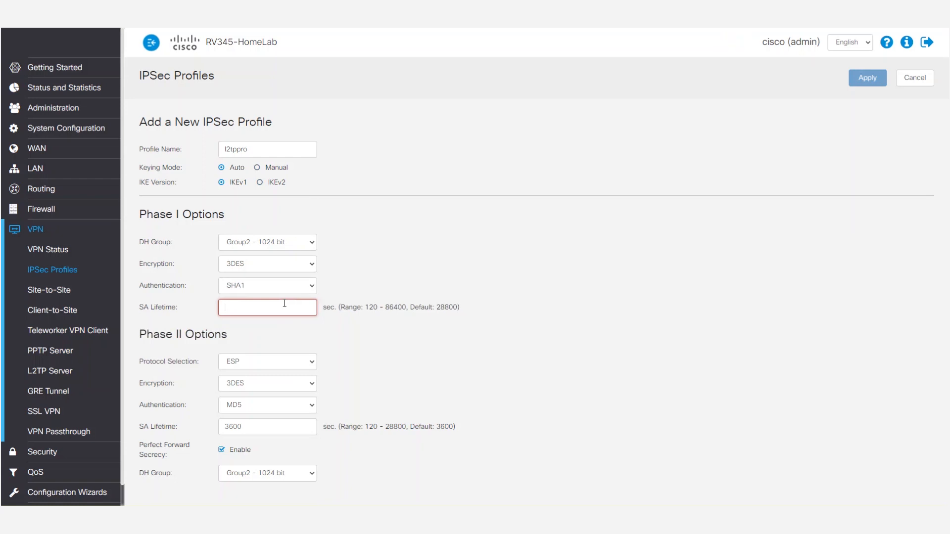
text(86400)
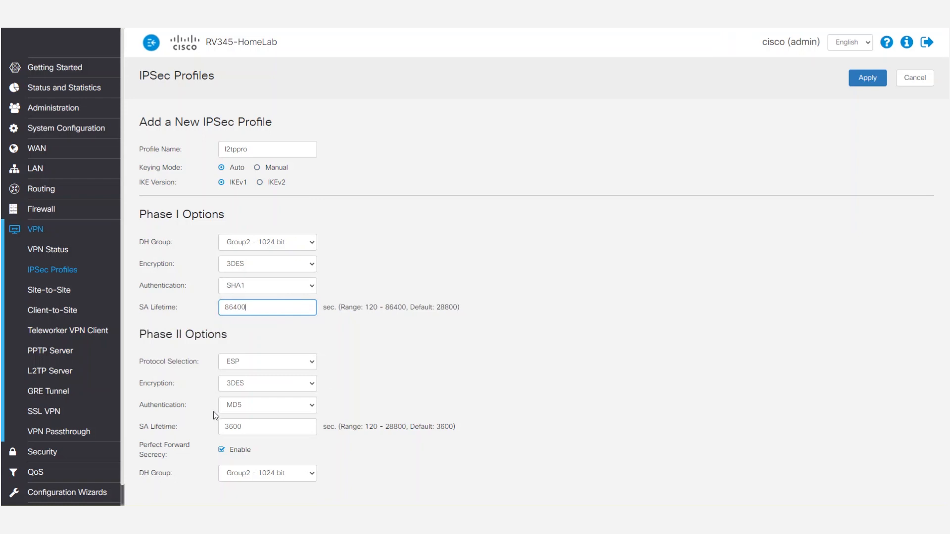
Set the Phase II authentication to SHA1 and SA lifetime to 2880 seconds, disable Perfect Forward Secrecy, and apply the profile
click(254, 408)
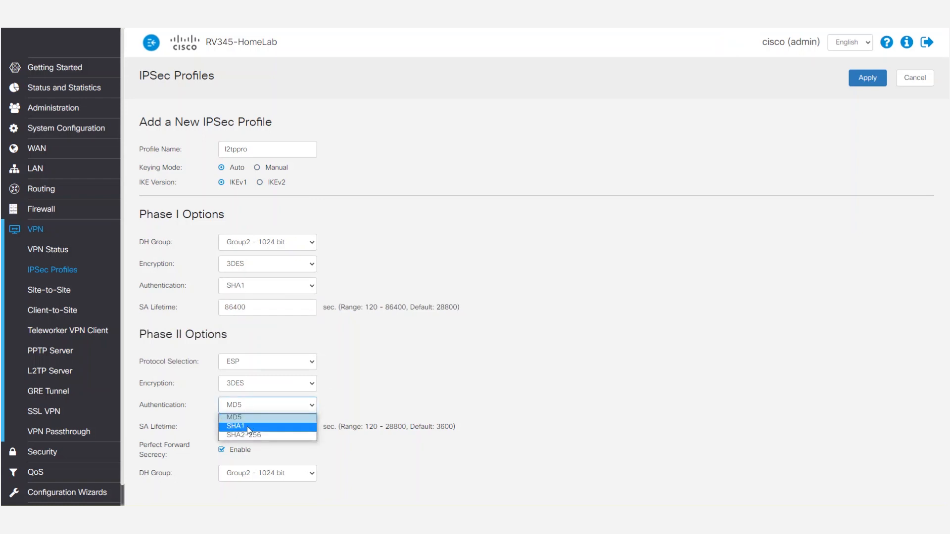
click(247, 426)
drag(271, 432, 221, 421)
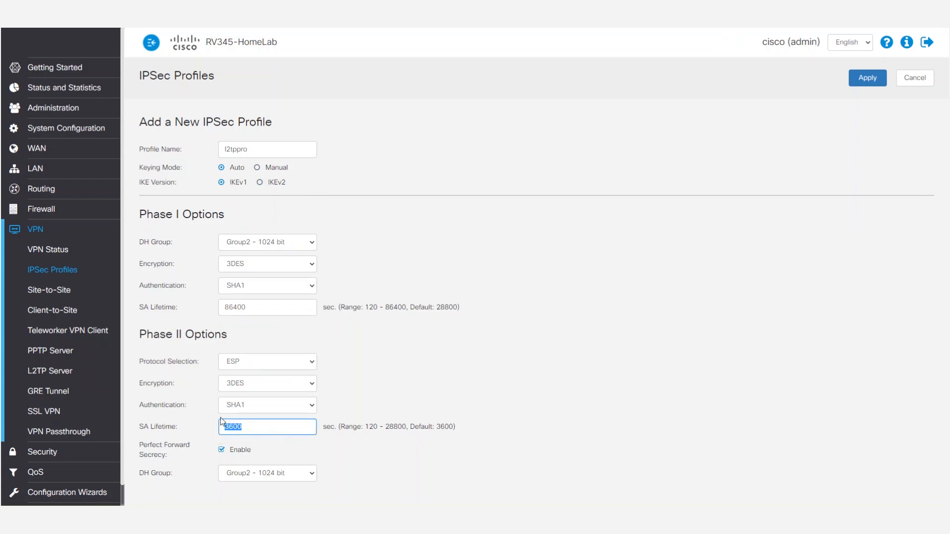
key(BackSpace)
text(28)
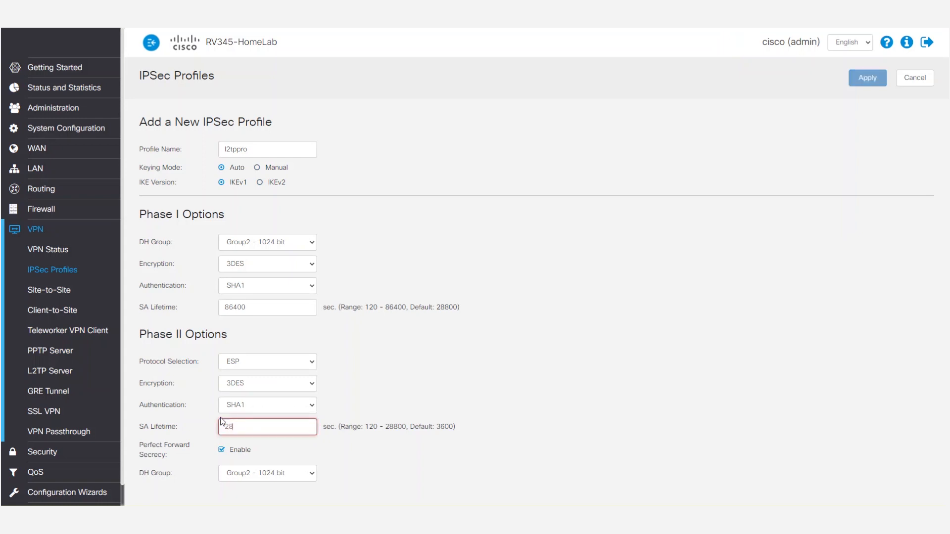
text(800)
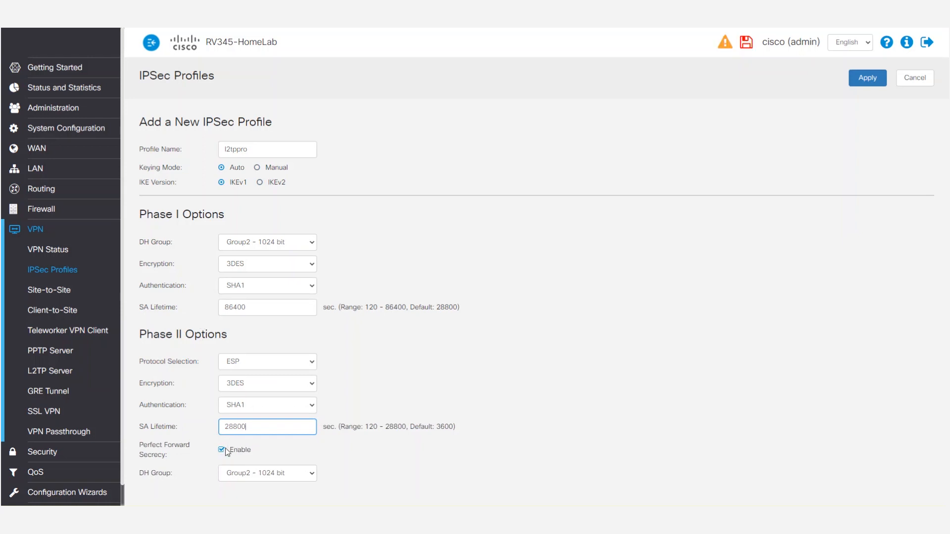
click(222, 451)
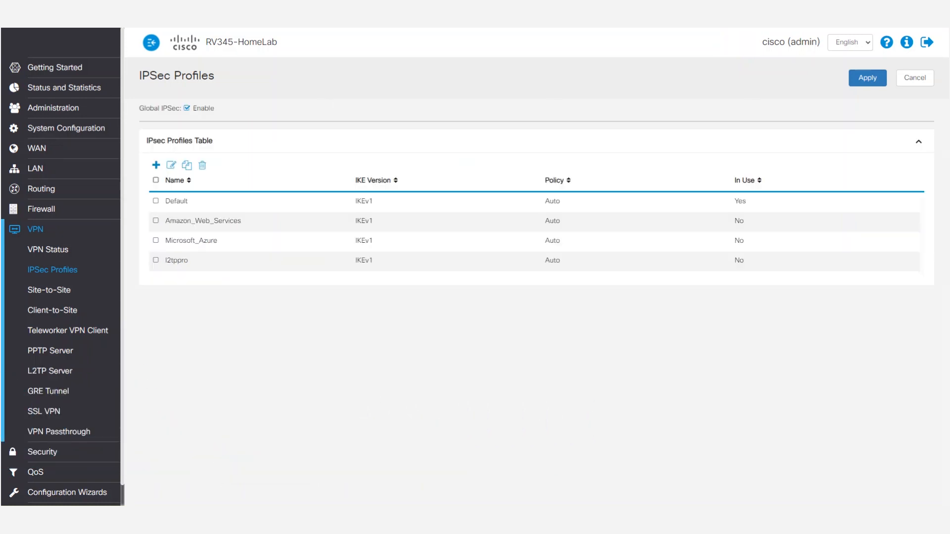
Create a user group named l2tpvpngroup in the system configuration and apply it
click(93, 128)
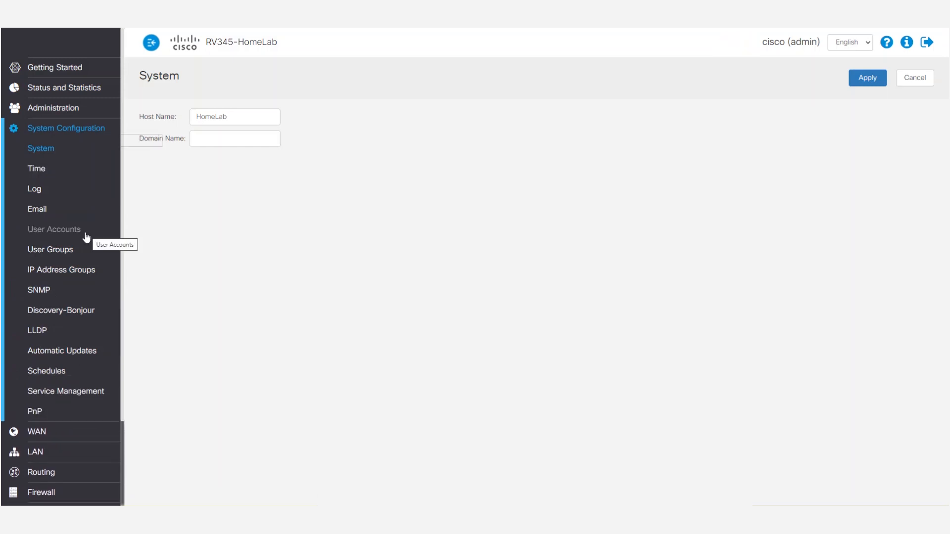
click(65, 250)
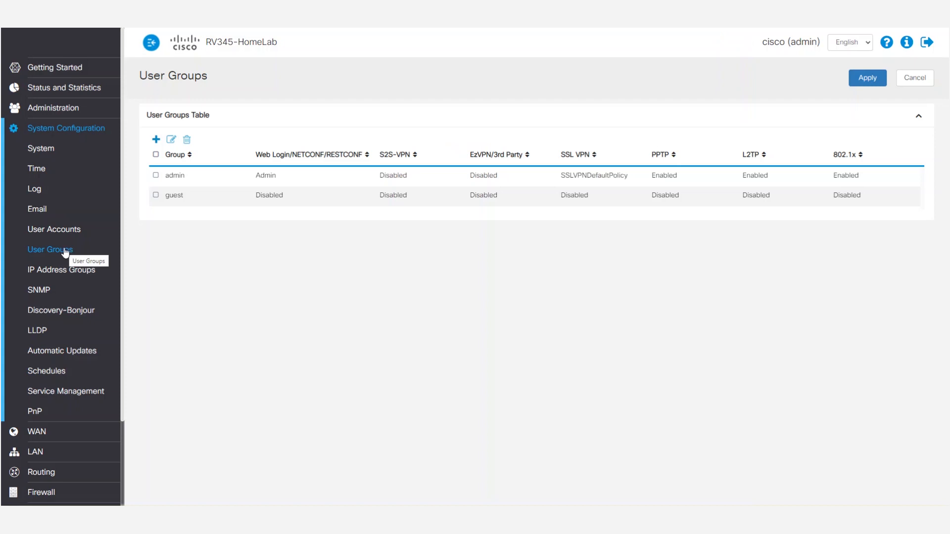
click(156, 139)
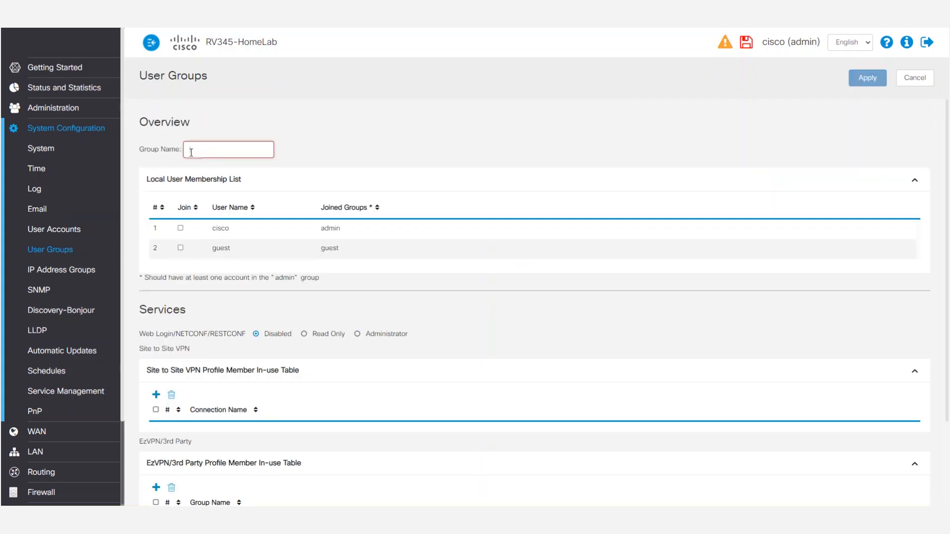
text(l2tpvpngroup)
click(876, 81)
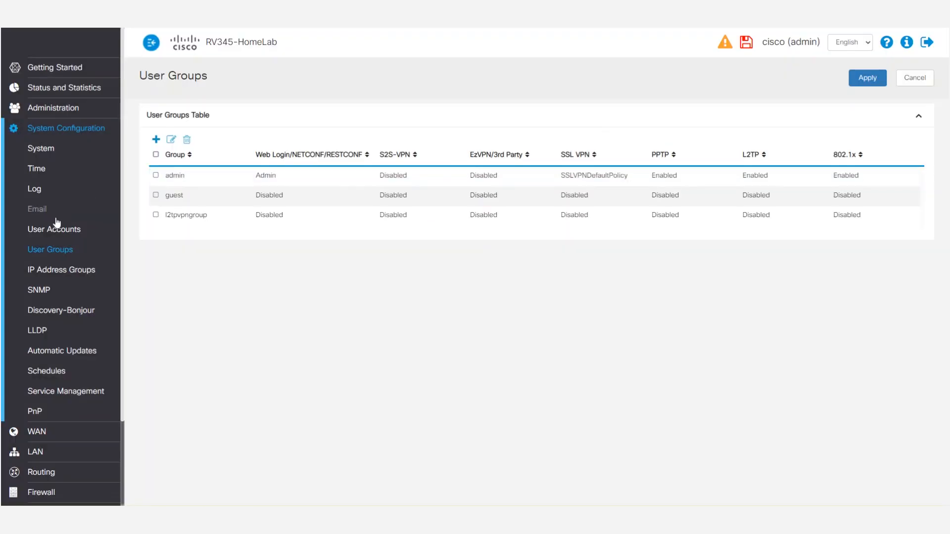
Add a local user account user1, enter and confirm its password, assign it to l2tpvpngroup, and apply
click(57, 231)
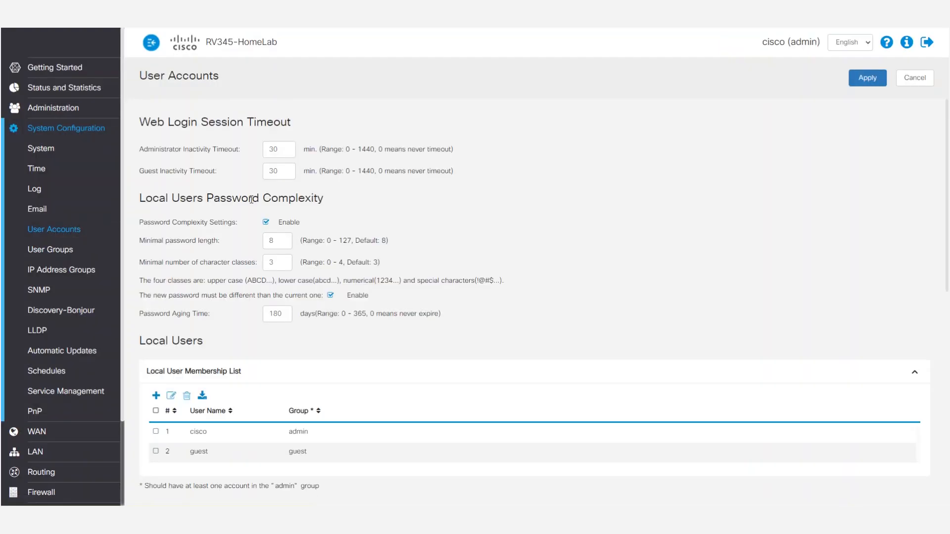
scroll(178, 295, down, 3)
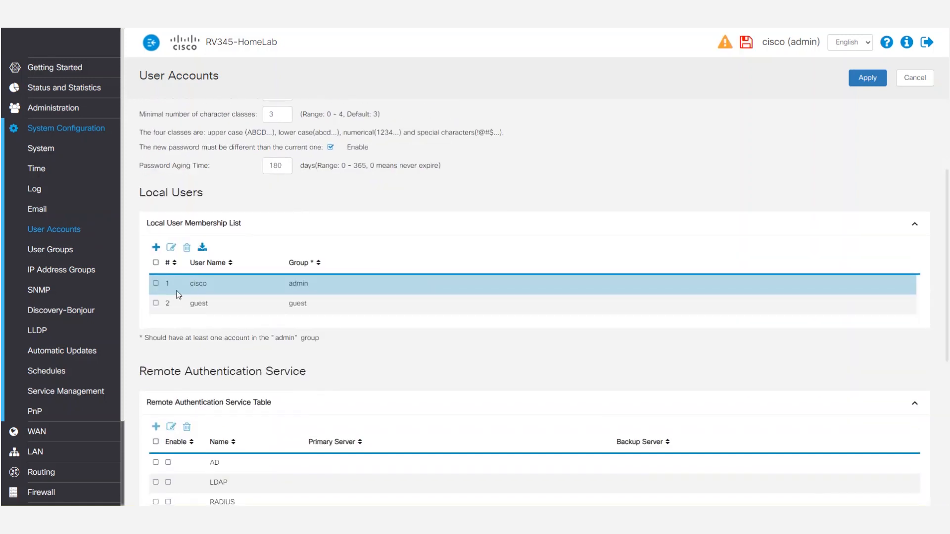
click(155, 247)
click(234, 197)
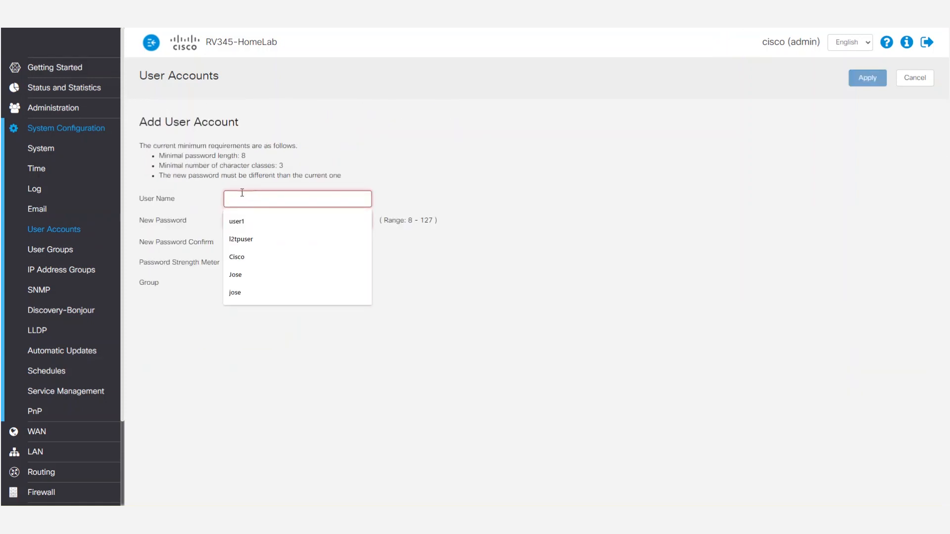
click(263, 224)
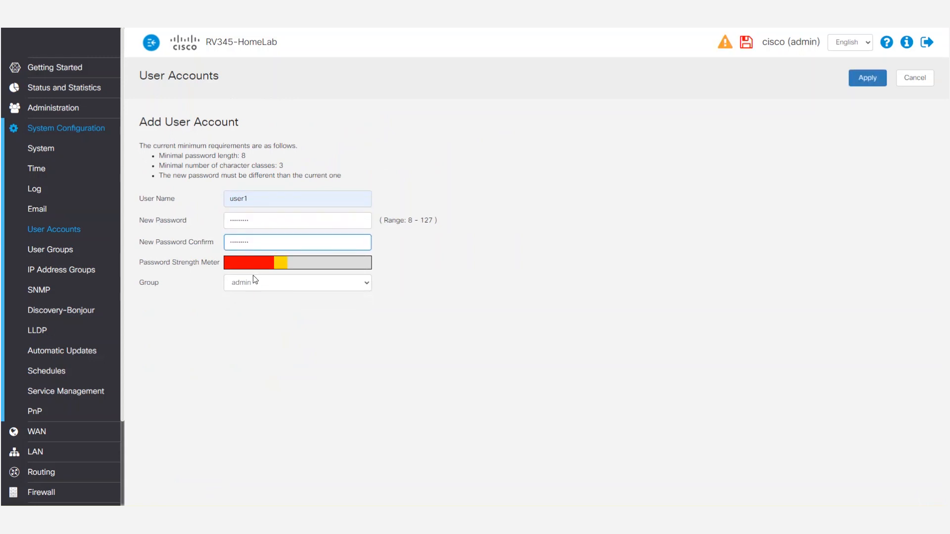
click(251, 289)
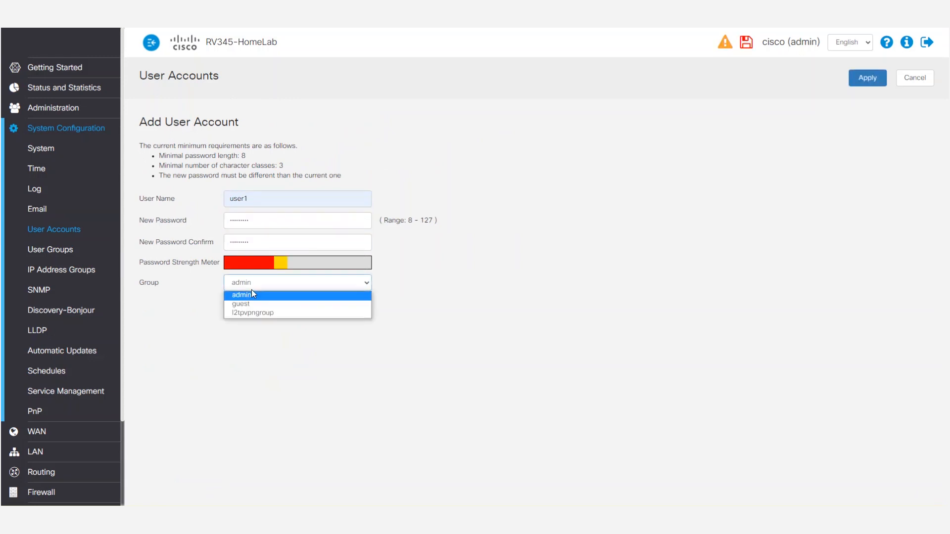
click(264, 312)
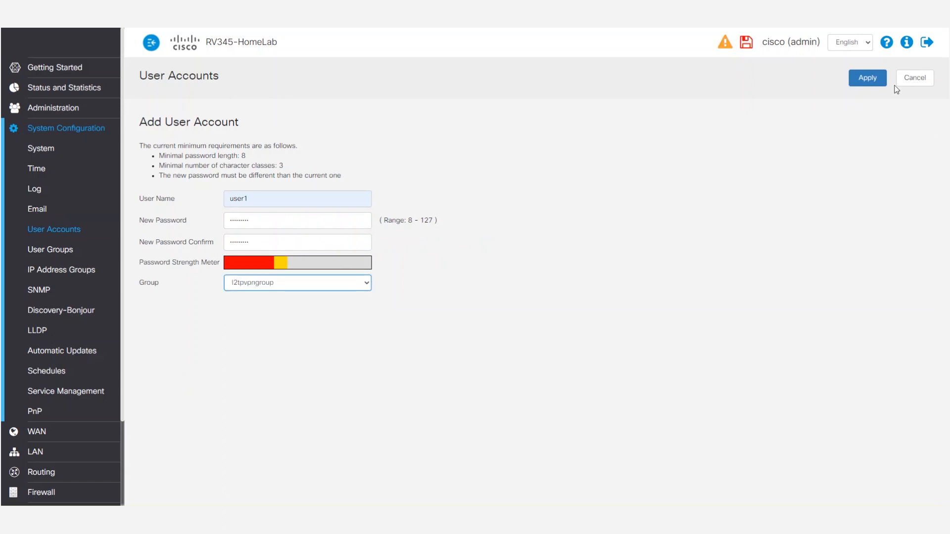
click(869, 81)
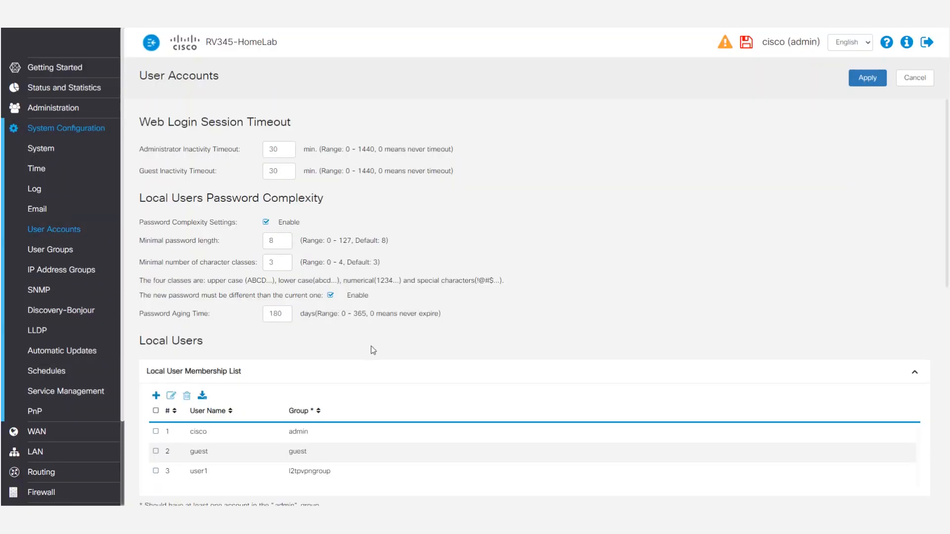
Set the L2TP Server authentication sequence to Local DB as primary and RADIUS as secondary, and apply it
scroll(395, 357, down, 4)
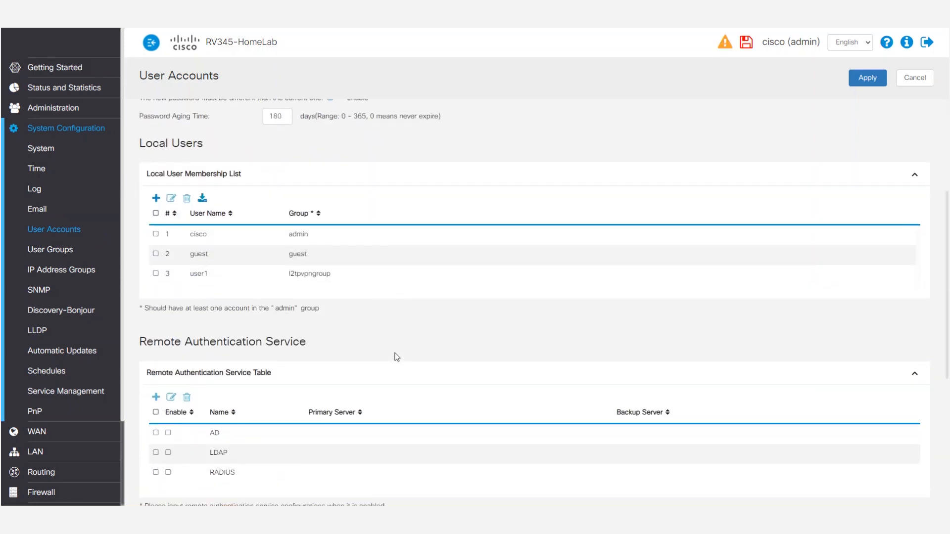
scroll(396, 357, down, 5)
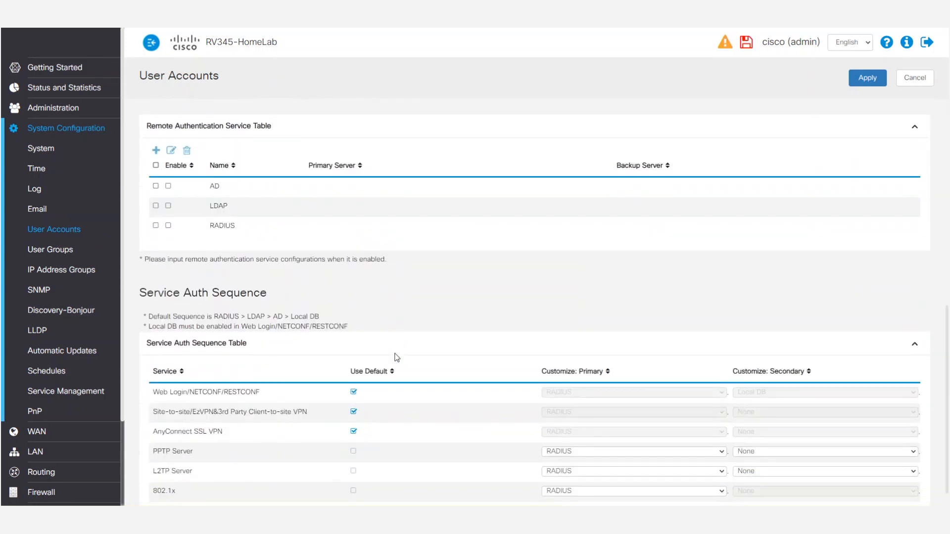
scroll(242, 313, down, 1)
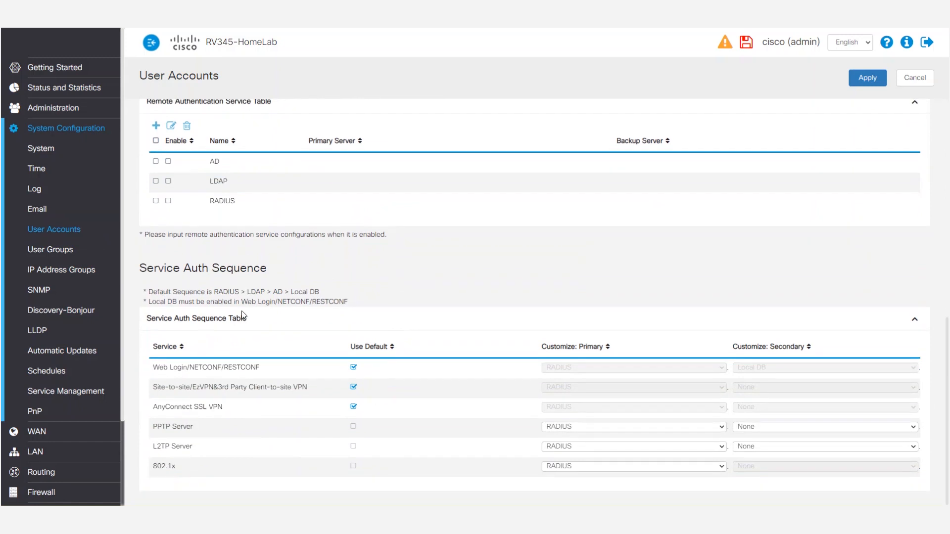
click(645, 449)
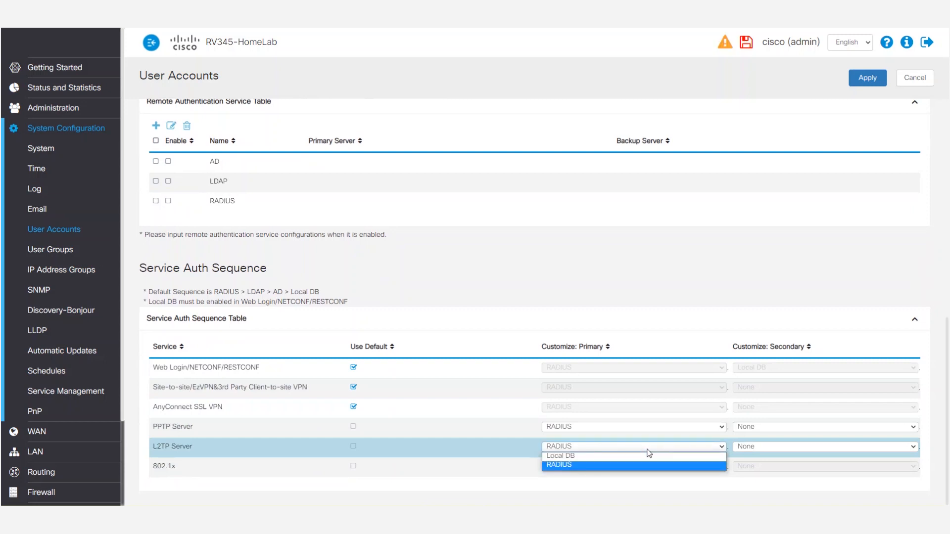
click(587, 457)
click(776, 447)
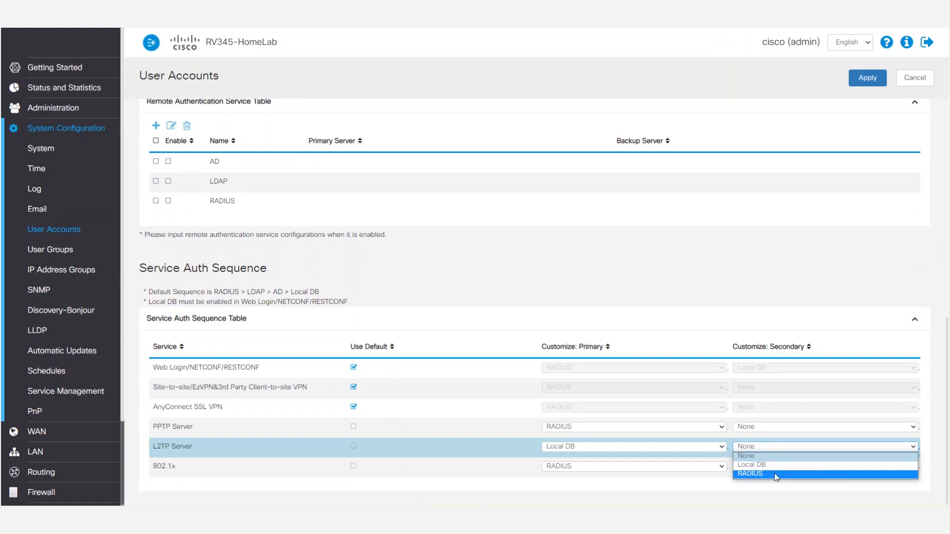
click(774, 473)
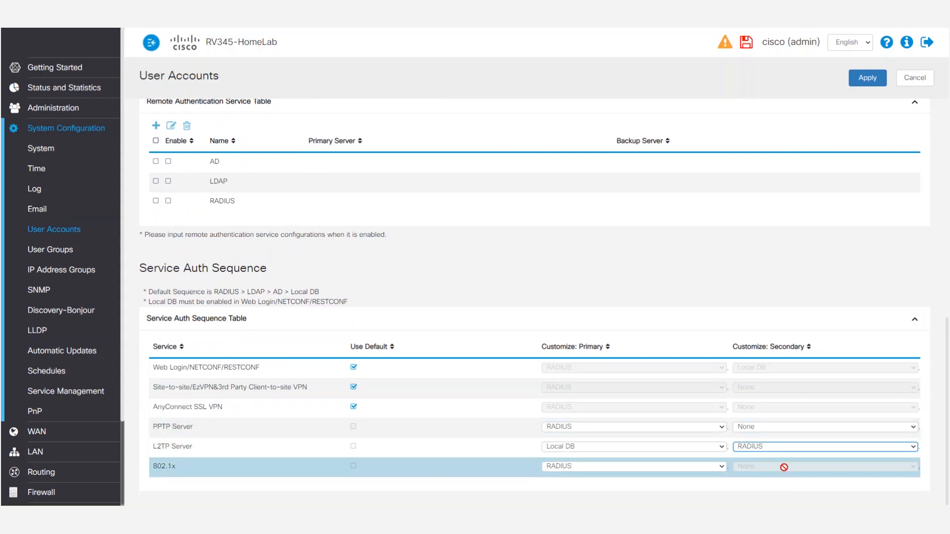
click(856, 83)
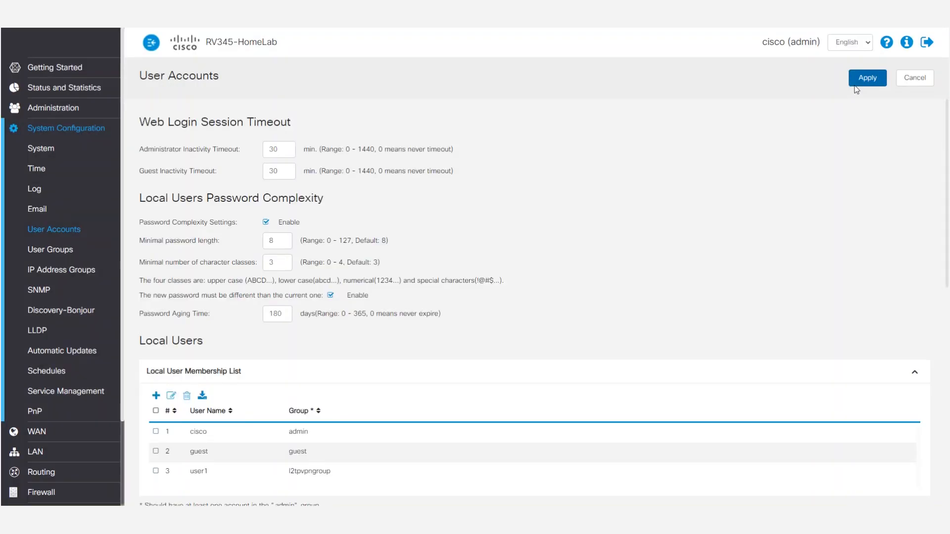
scroll(841, 268, down, 9)
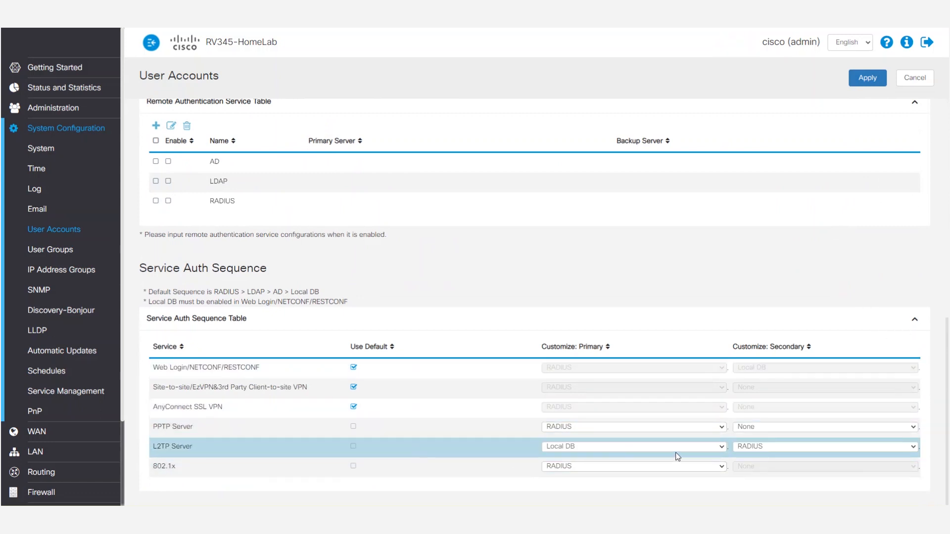
Open the VPN's L2TP Server settings
scroll(100, 408, down, 2)
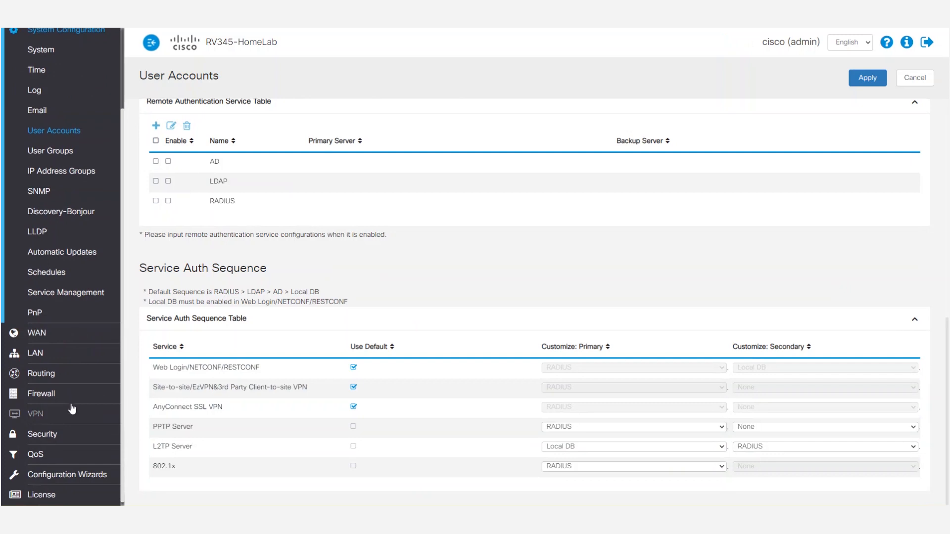
click(58, 415)
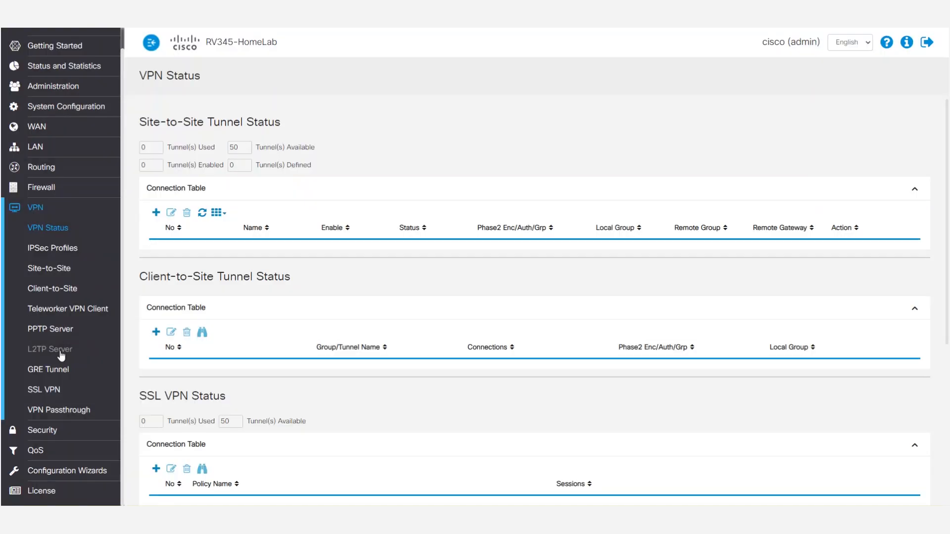
click(59, 351)
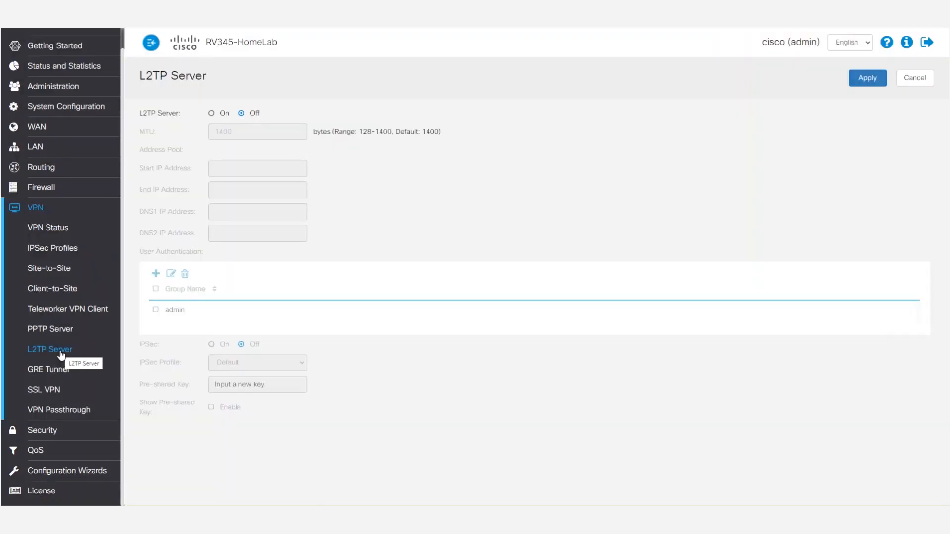
Turn on the L2TP server and set its address pool from 10.25.25.1 to 10.25.25.25
click(211, 113)
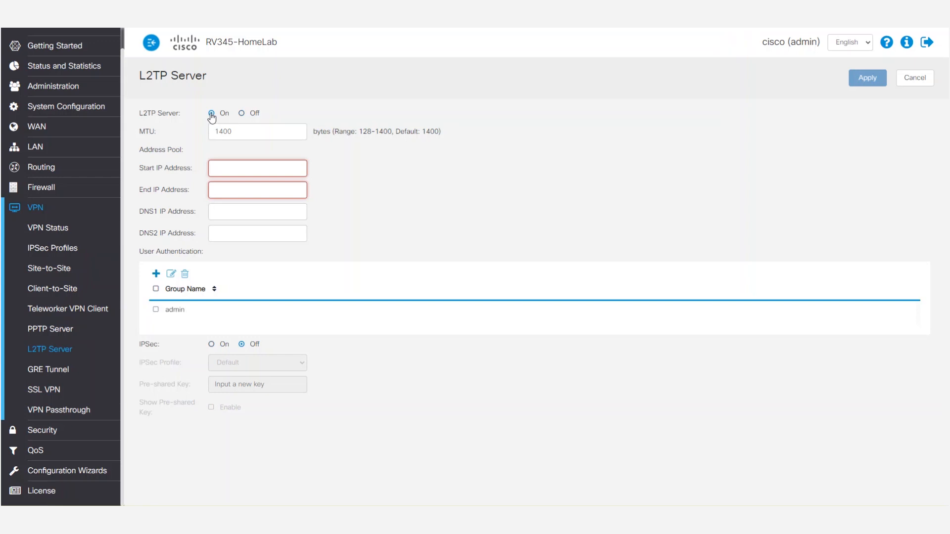
click(230, 166)
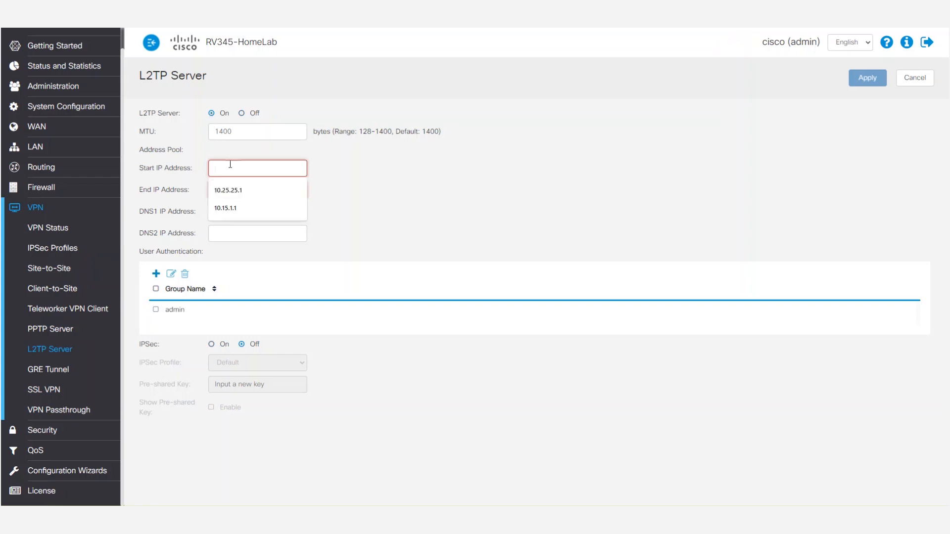
key(Down)
key(Return)
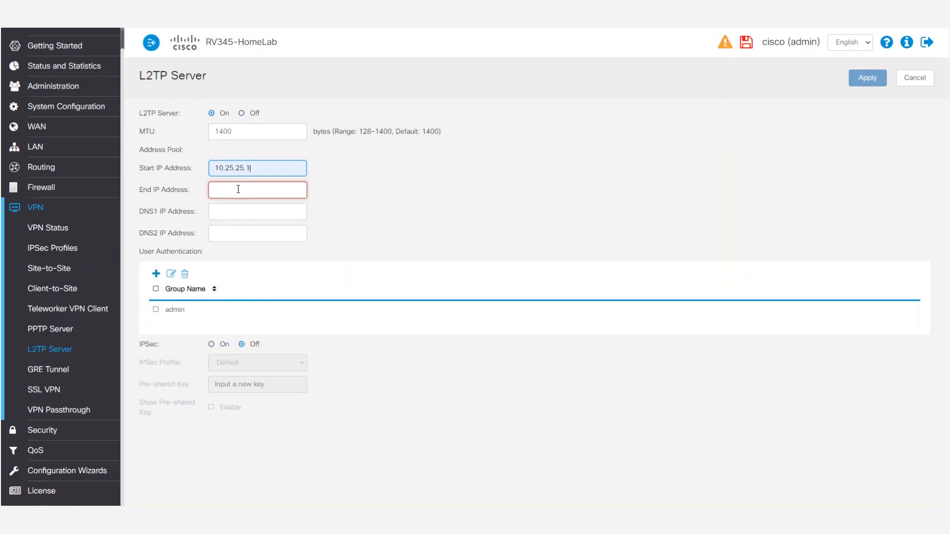
click(240, 189)
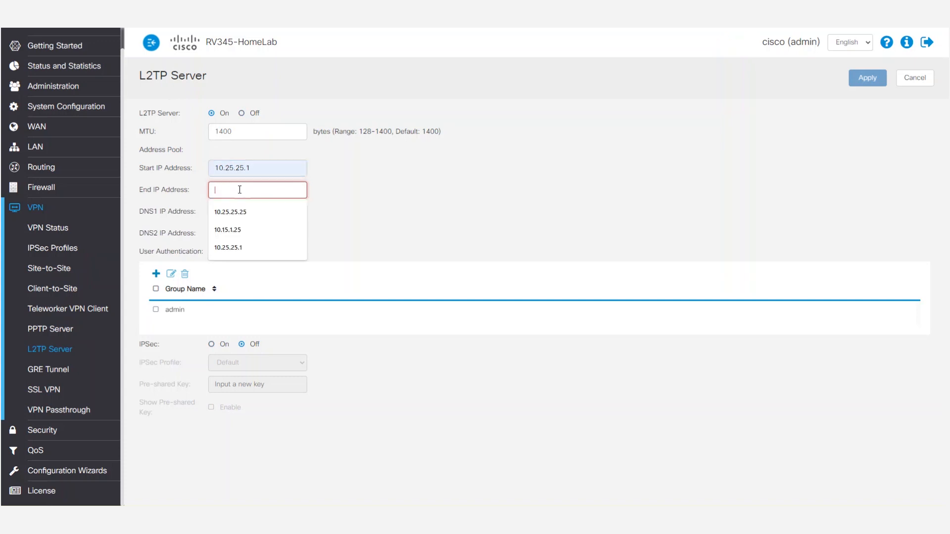
click(247, 211)
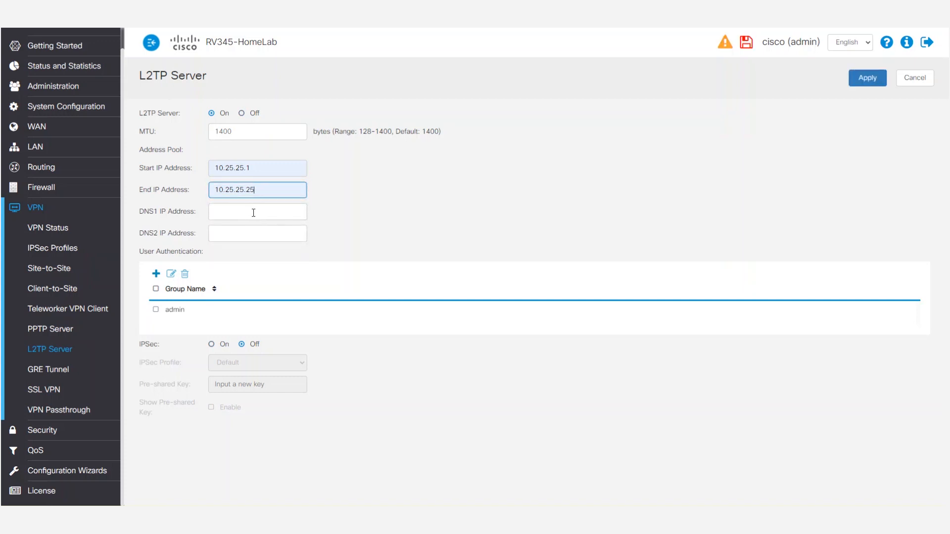
Set the L2TP server's DNS1 address to 192.168.1.1 and DNS2 address to 8.8.8.8
click(254, 212)
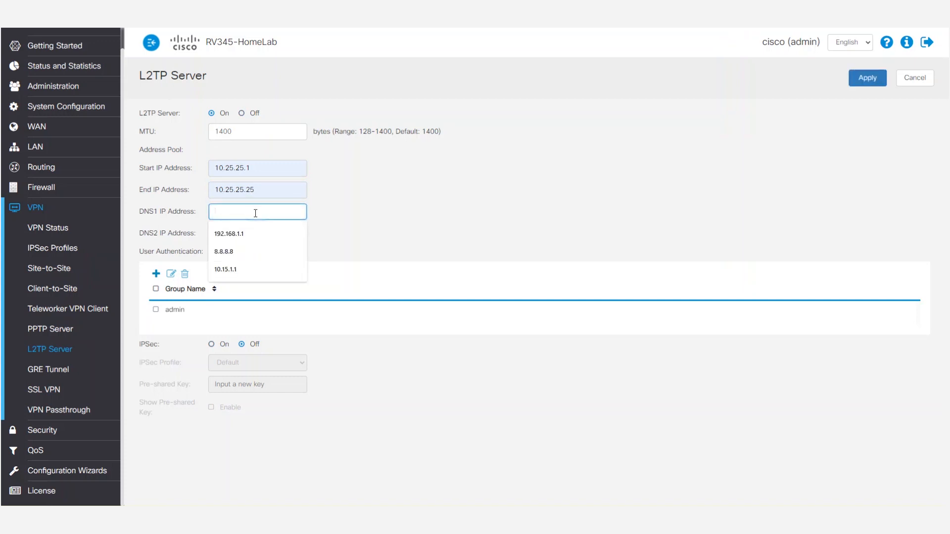
click(262, 228)
click(263, 232)
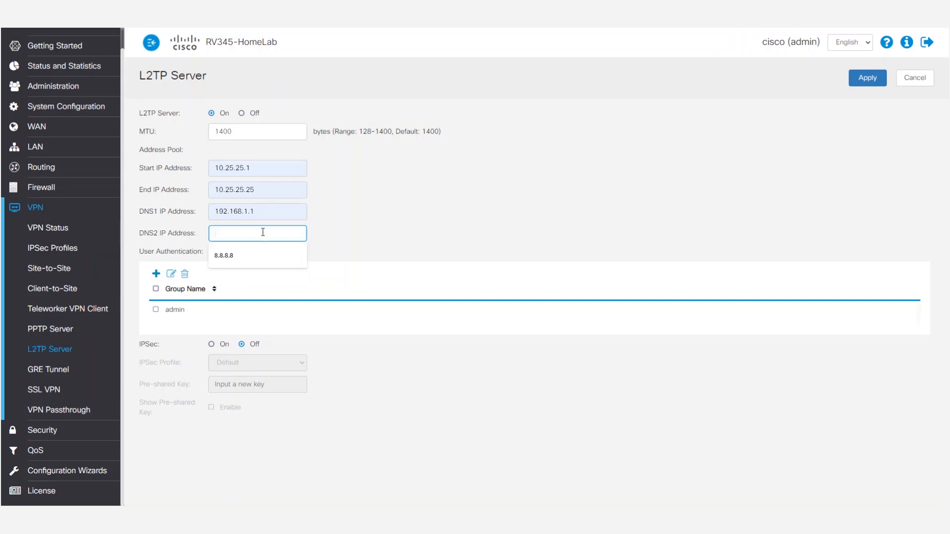
click(260, 256)
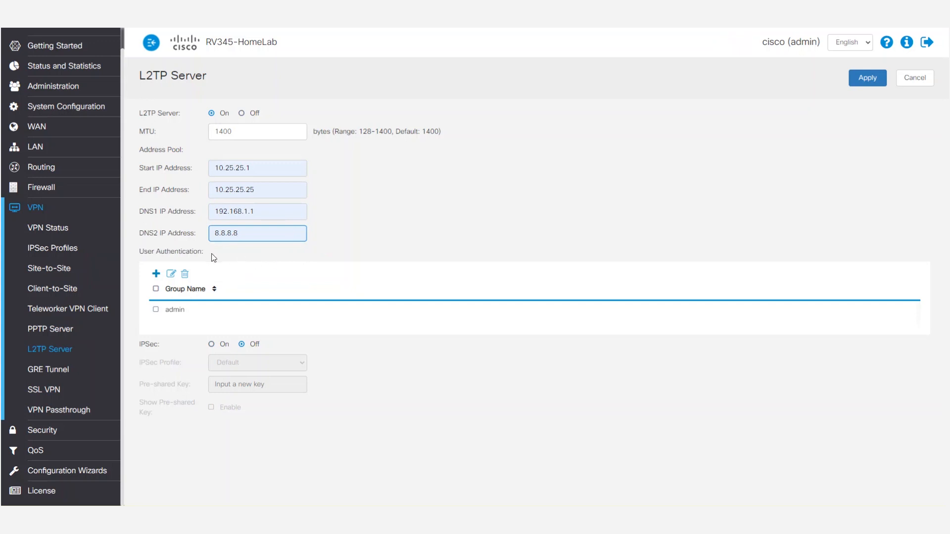
Add the group l2tpvpngroup to the L2TP server's user authentication table
click(157, 274)
click(237, 334)
click(229, 348)
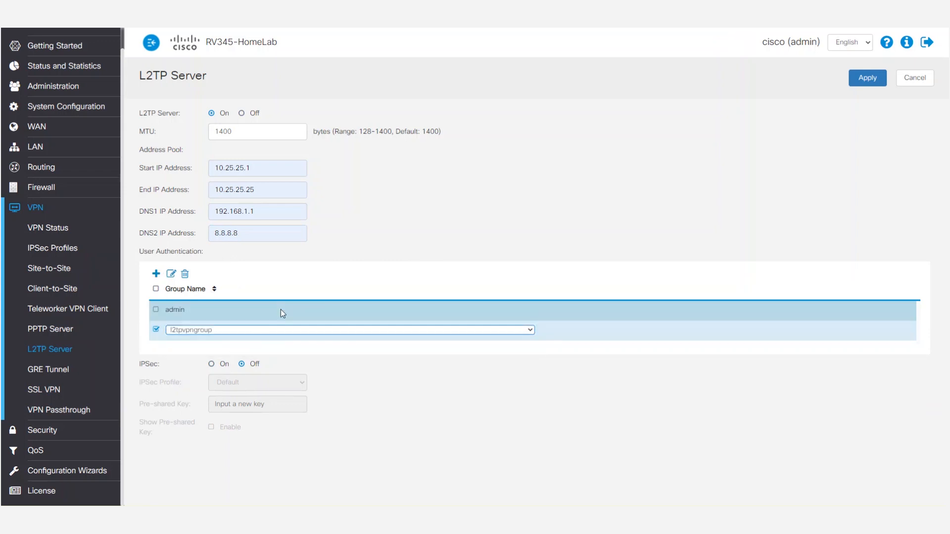
Turn on IPSec with the l2tppro profile, enter the pre-shared key, and apply the L2TP server settings
click(214, 364)
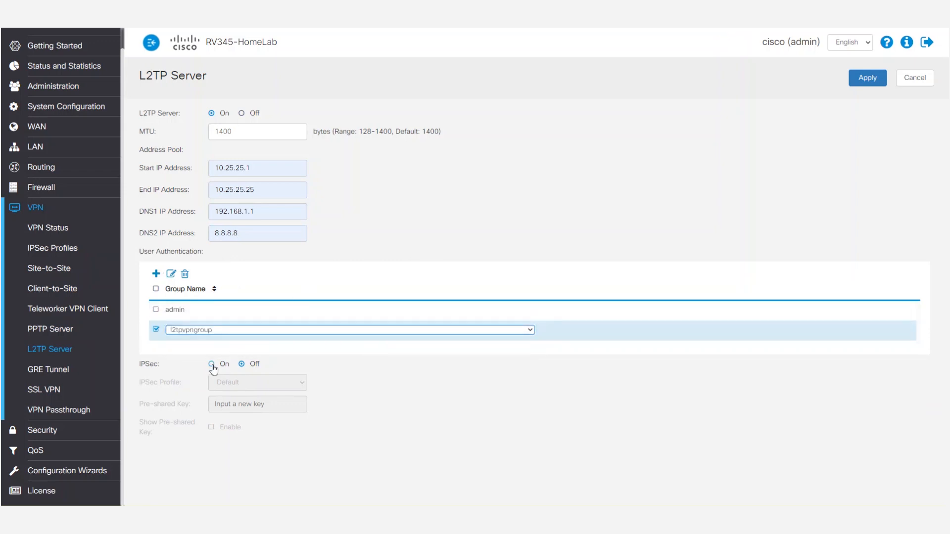
click(254, 381)
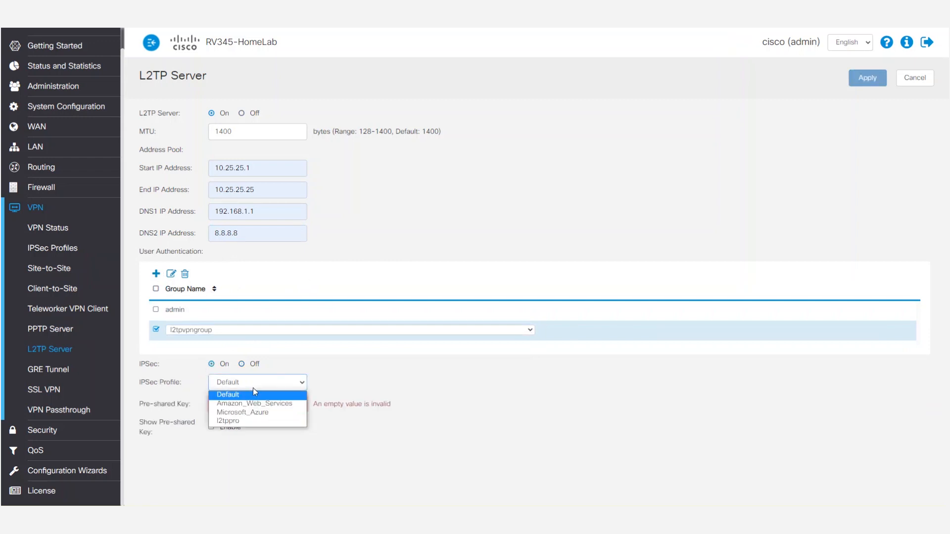
click(239, 421)
click(237, 404)
text(••••)
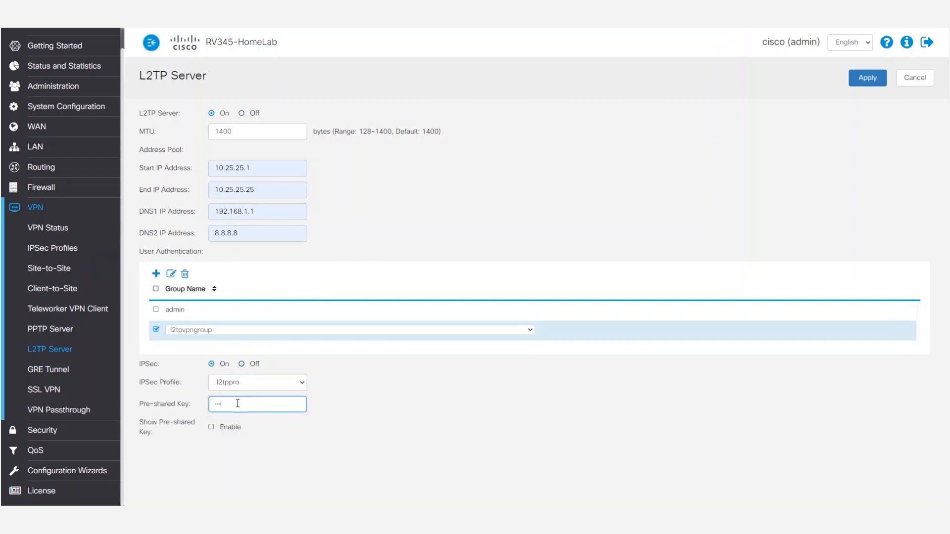
text(••)
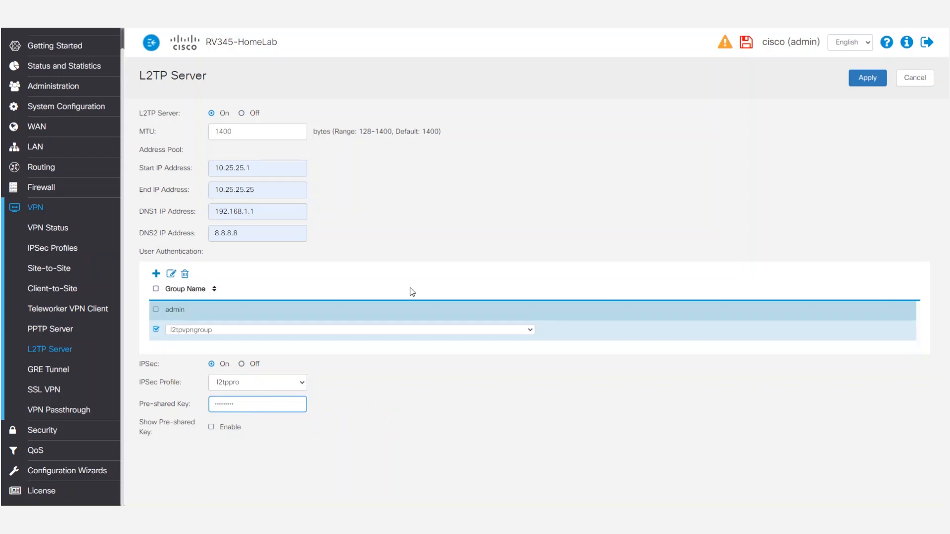
click(860, 78)
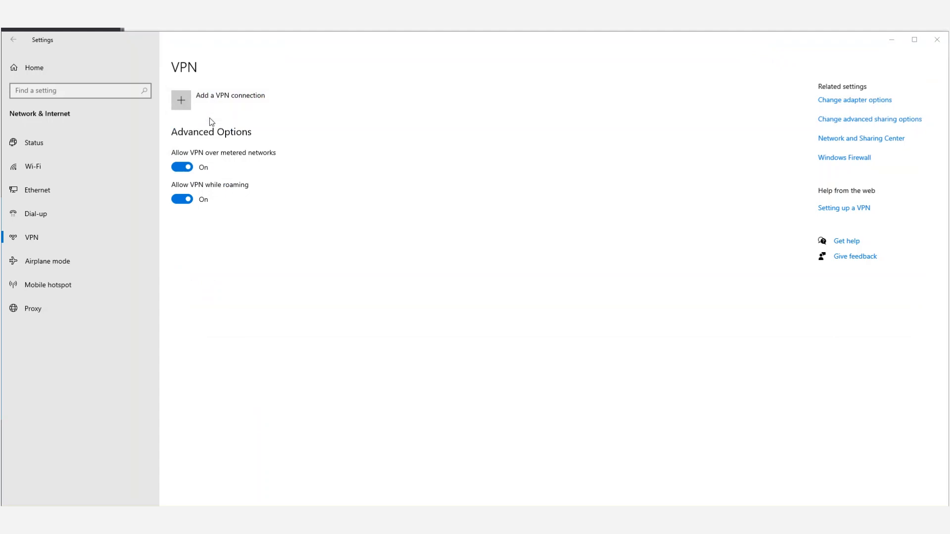
In Windows VPN settings, start a Windows (built-in) connection named l2tpVPN with server address 174.26.148.80
click(183, 98)
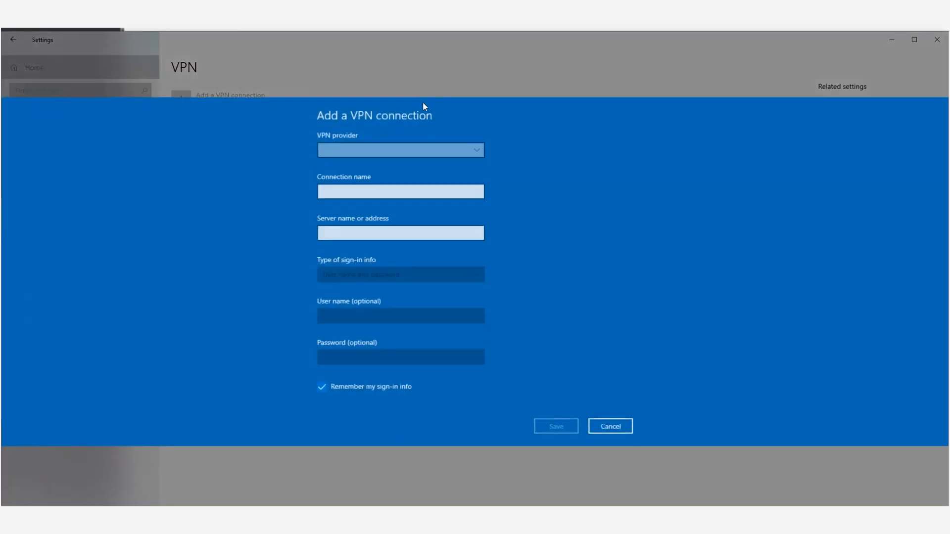
click(411, 149)
click(412, 148)
click(390, 171)
text(l2tpVPN)
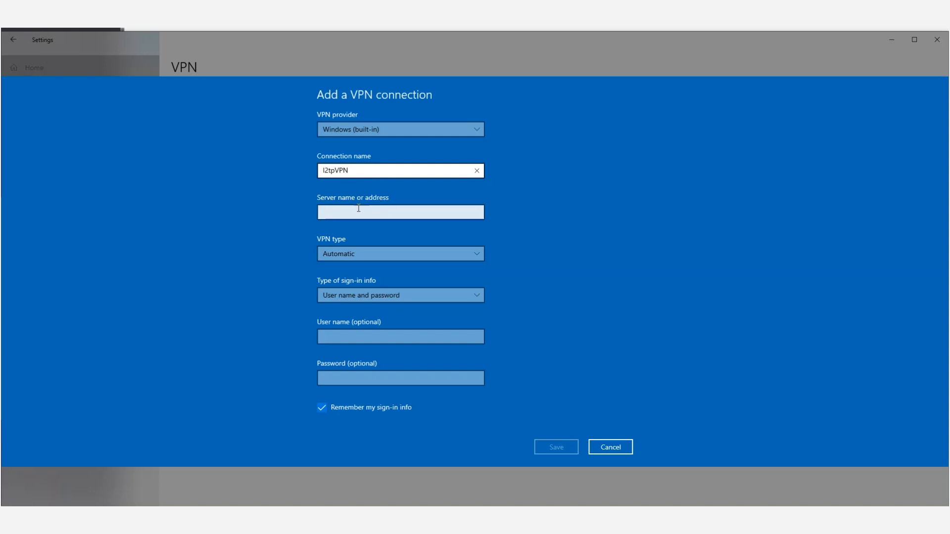
click(359, 208)
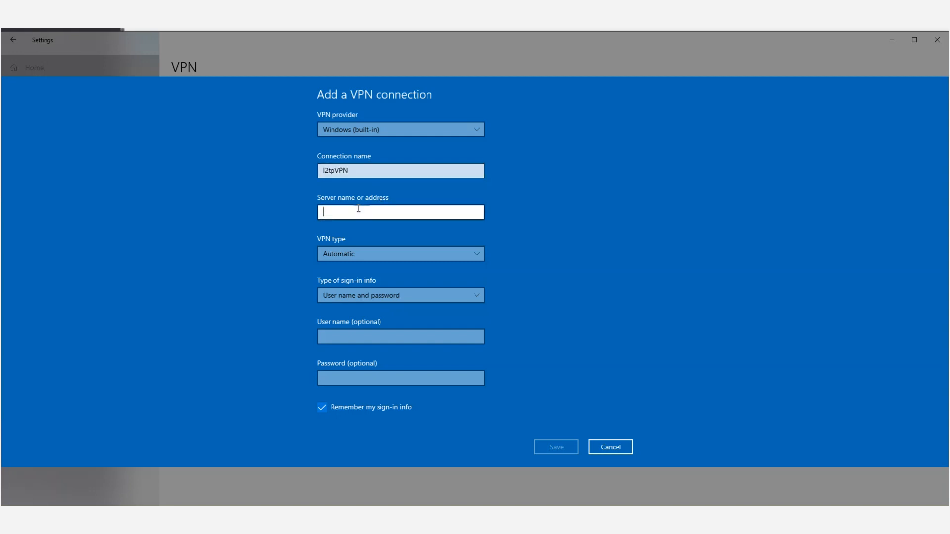
text(174.26.148.80)
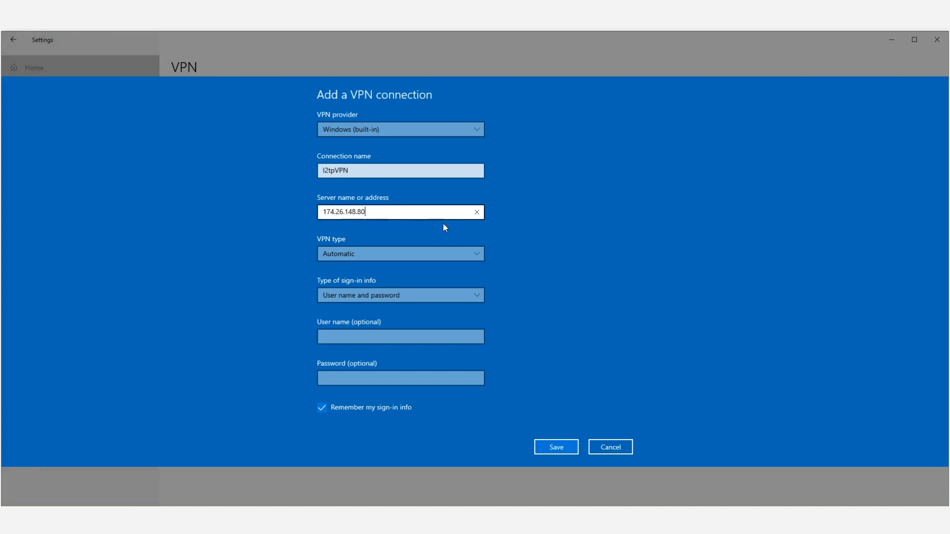
Set the VPN type to L2TP/IPsec with pre-shared key, enter the pre-shared key, and save the connection
click(449, 257)
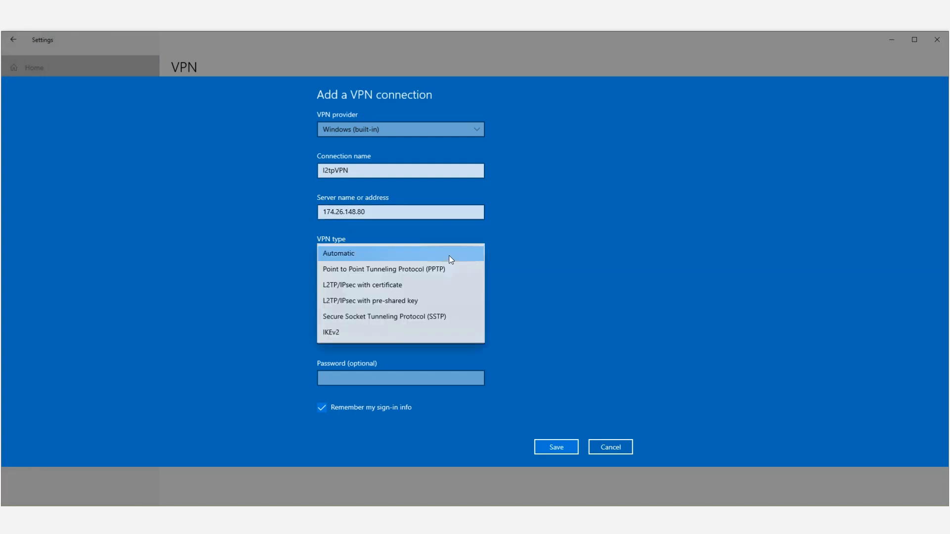
click(415, 301)
click(409, 275)
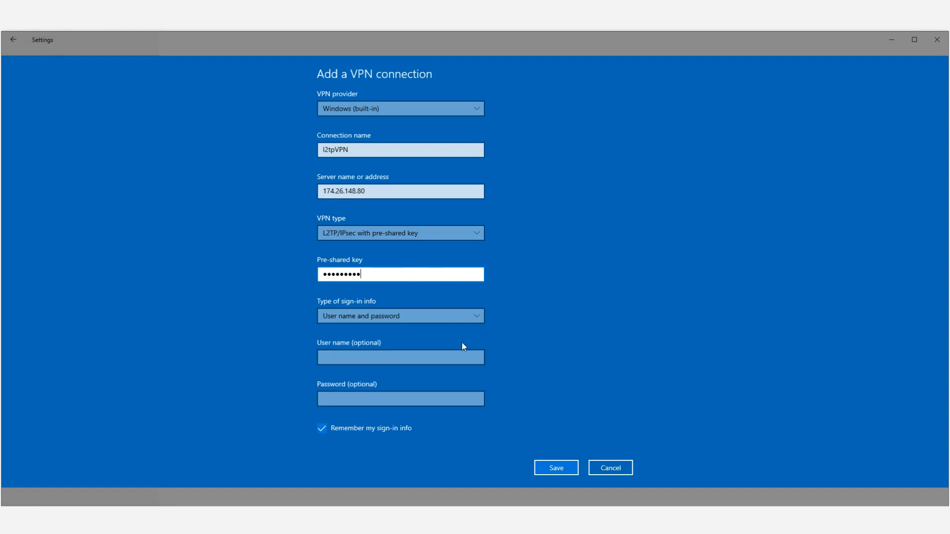
click(553, 466)
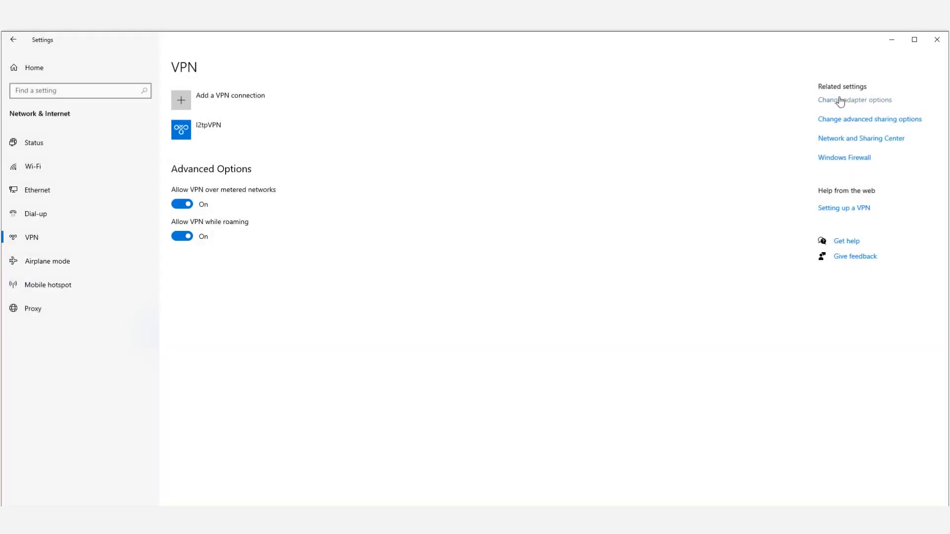
In the l2tpVPN adapter's security properties, allow only the Unencrypted password (PAP) protocol, confirm, and close Network Connections
click(839, 100)
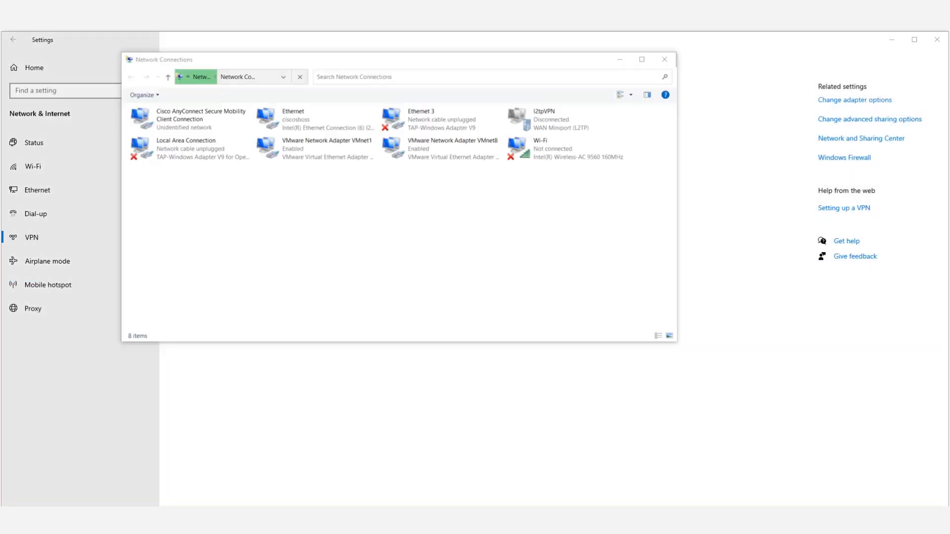
right_click(569, 113)
click(601, 214)
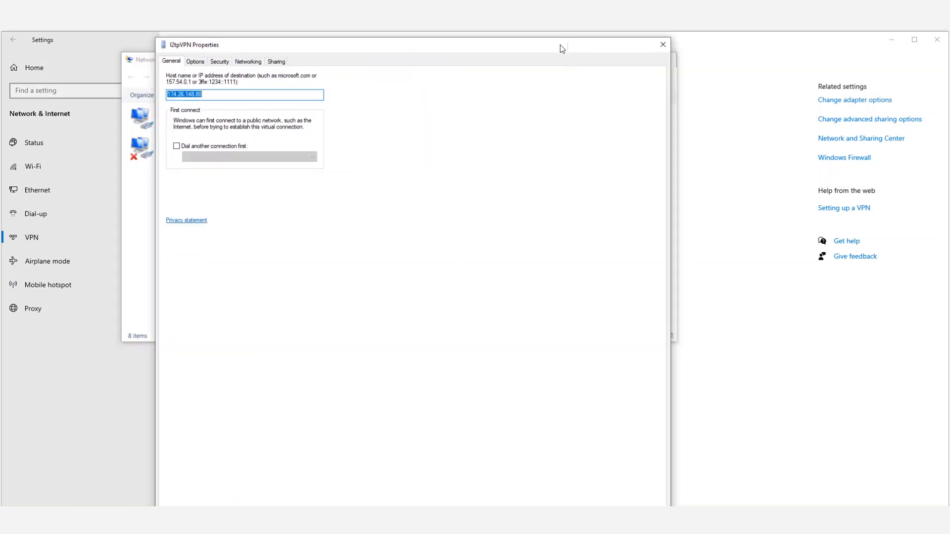
click(222, 62)
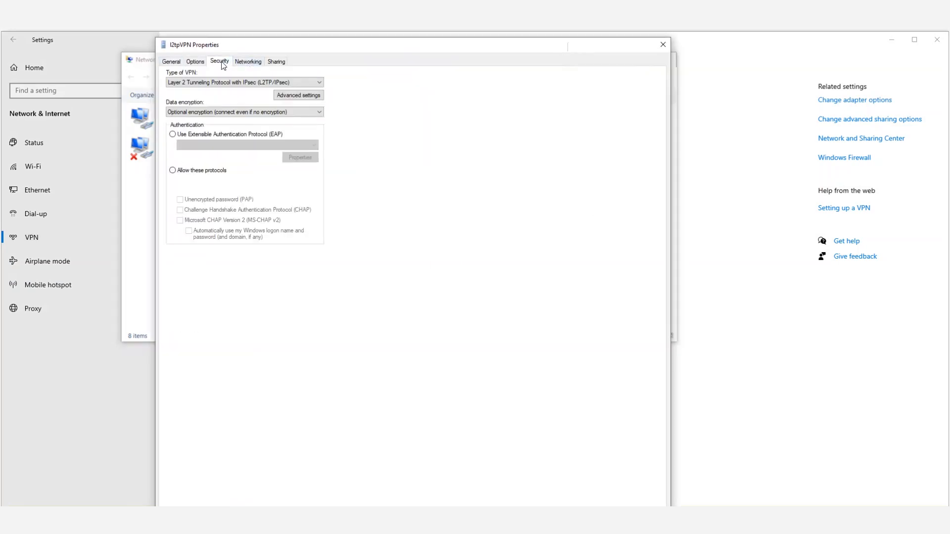
click(172, 171)
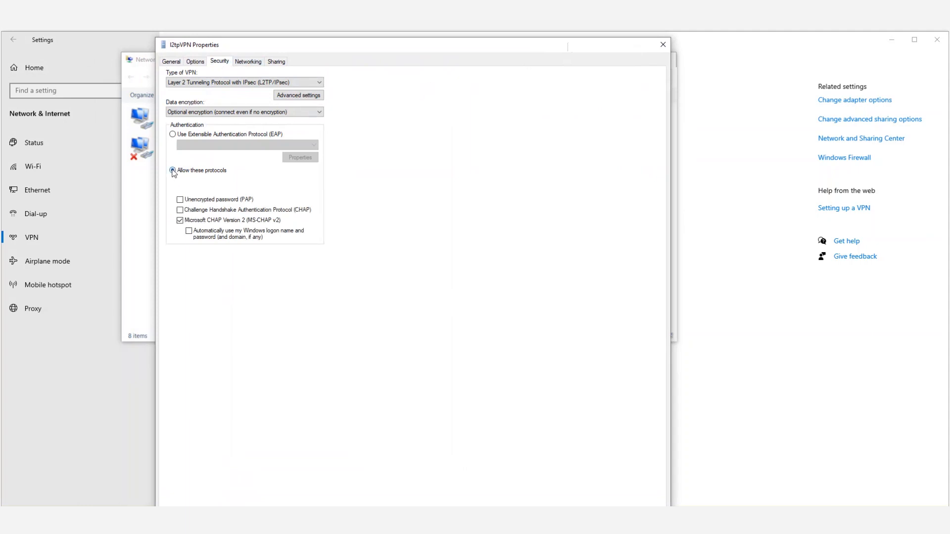
click(180, 221)
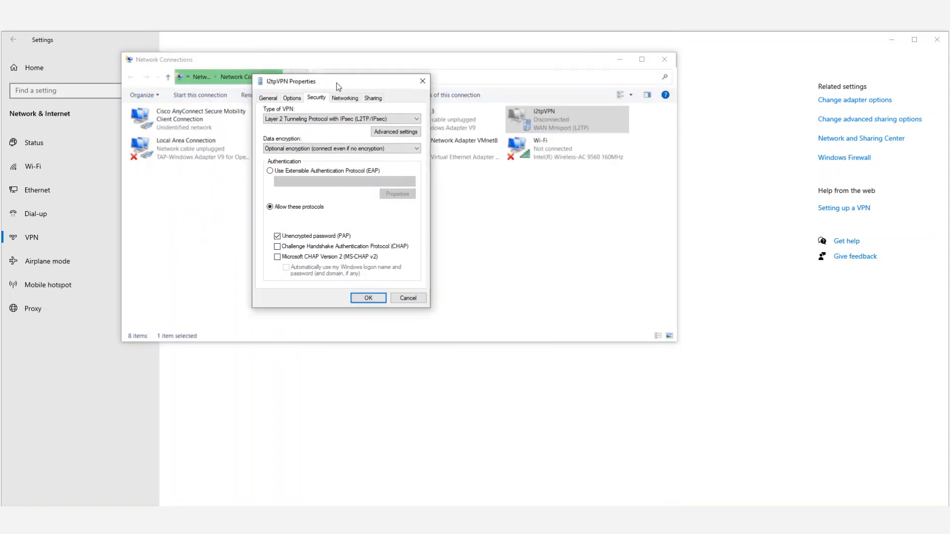
drag(335, 82, 341, 81)
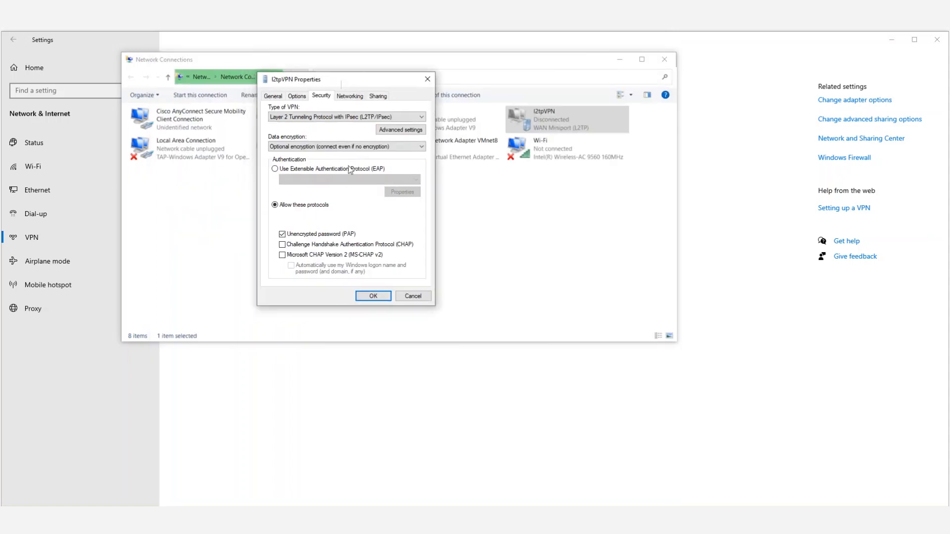
click(374, 296)
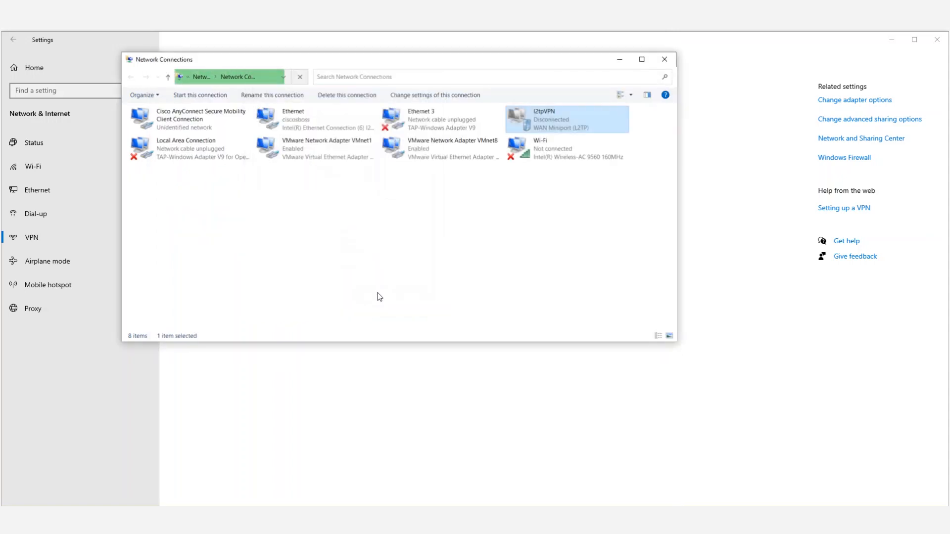
click(664, 60)
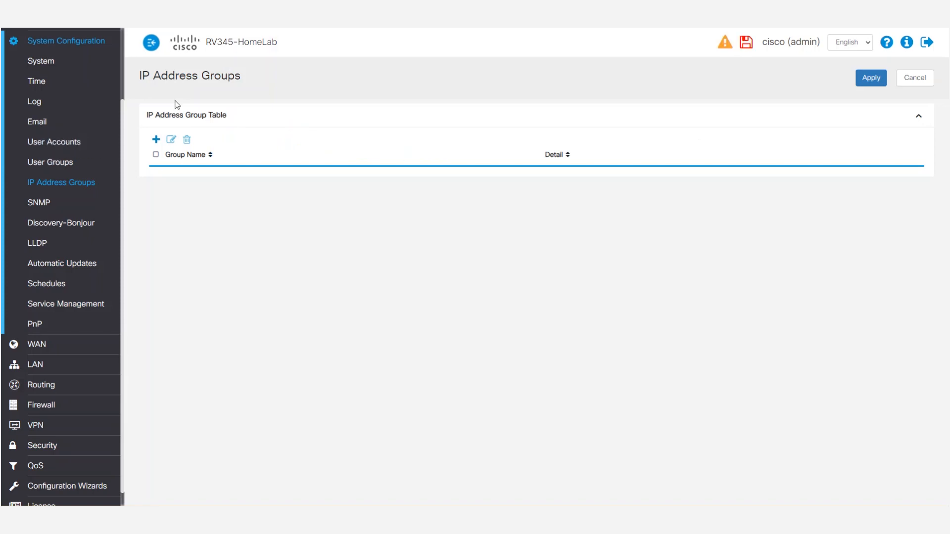
Start a new IP address group named local_group
click(156, 139)
click(341, 92)
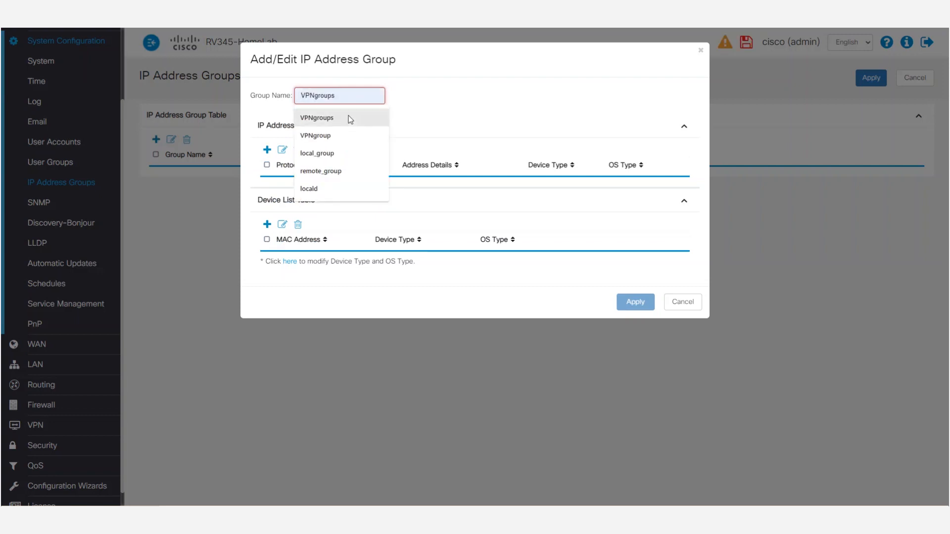
click(343, 153)
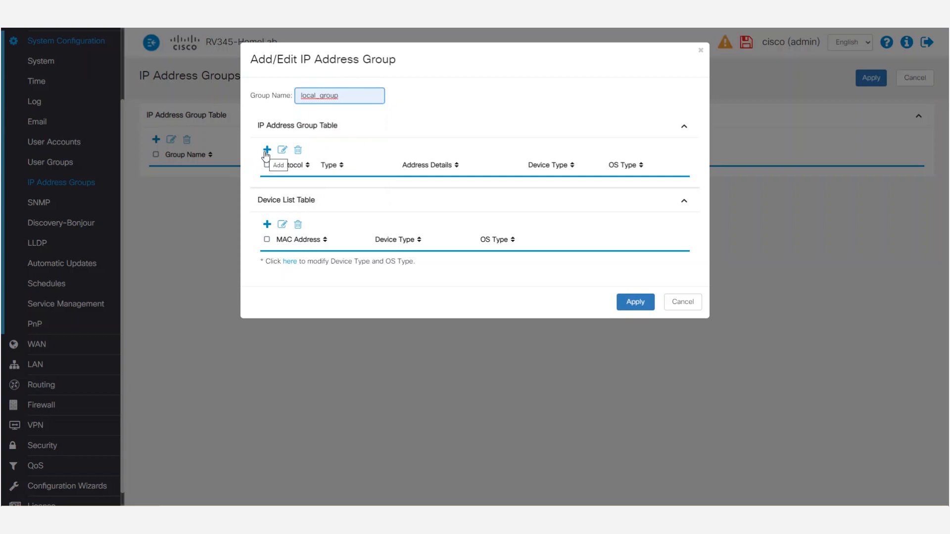
Add an IPv4 entry of type IP Address Subnet with 192.168.1.0/24 to the local_group address table
click(267, 151)
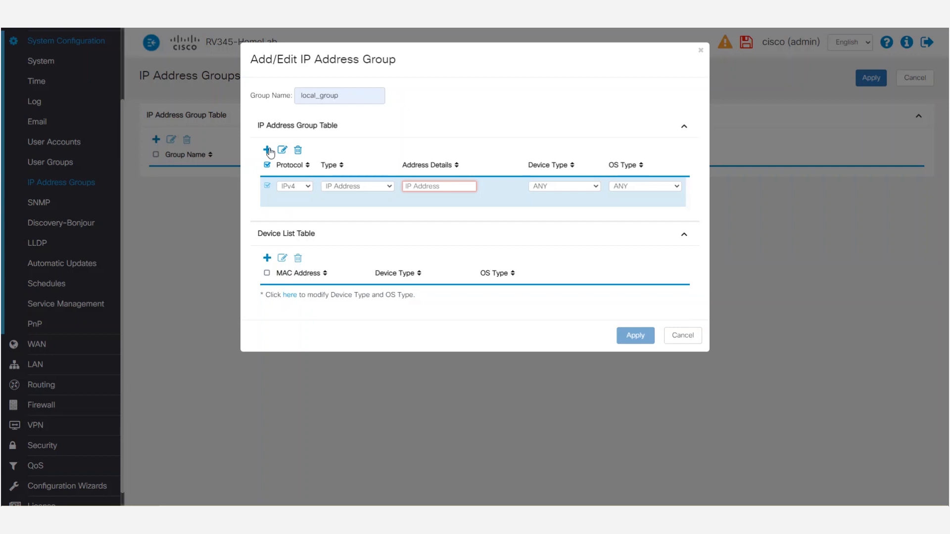
click(387, 188)
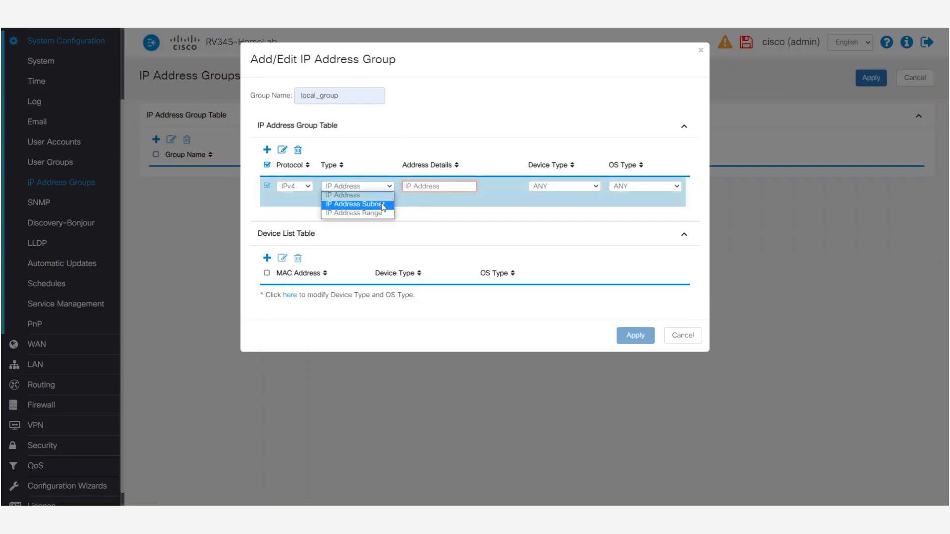
click(382, 204)
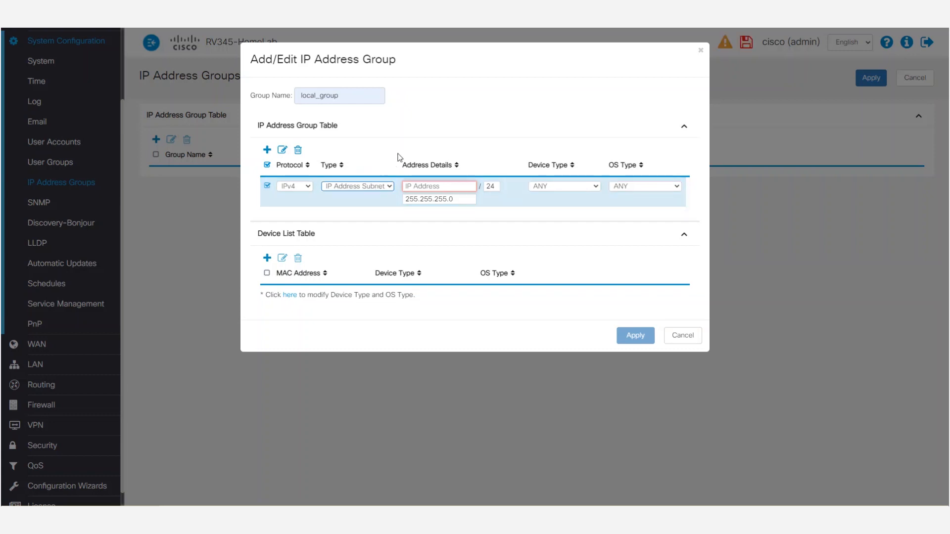
click(421, 186)
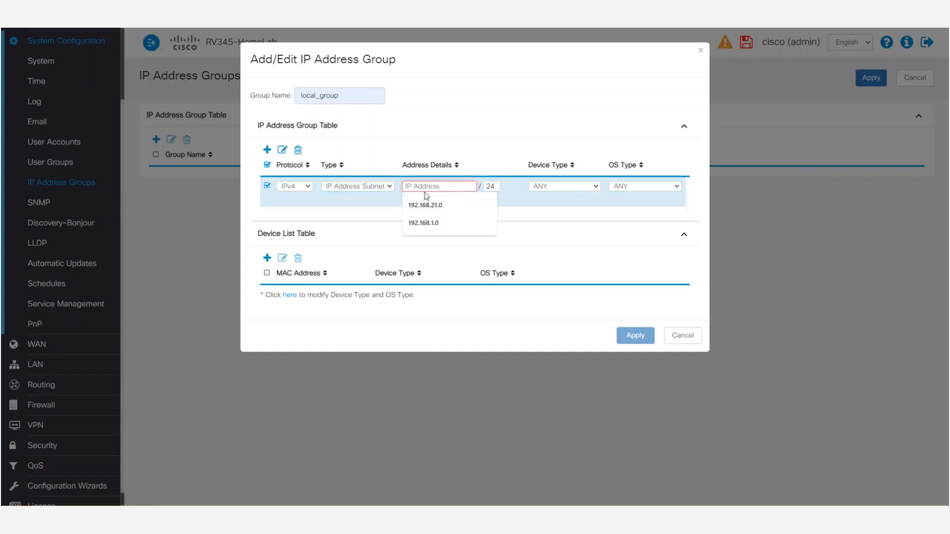
click(444, 224)
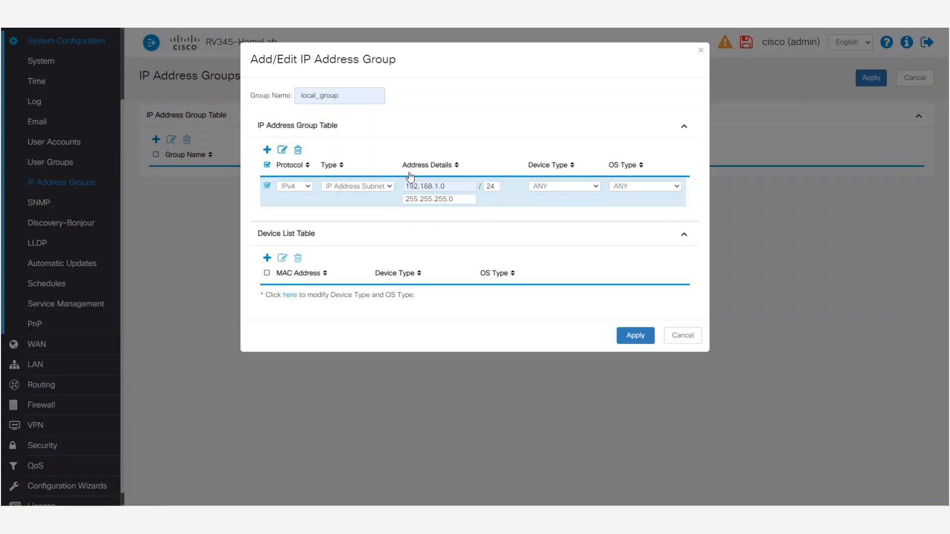
click(456, 189)
click(390, 187)
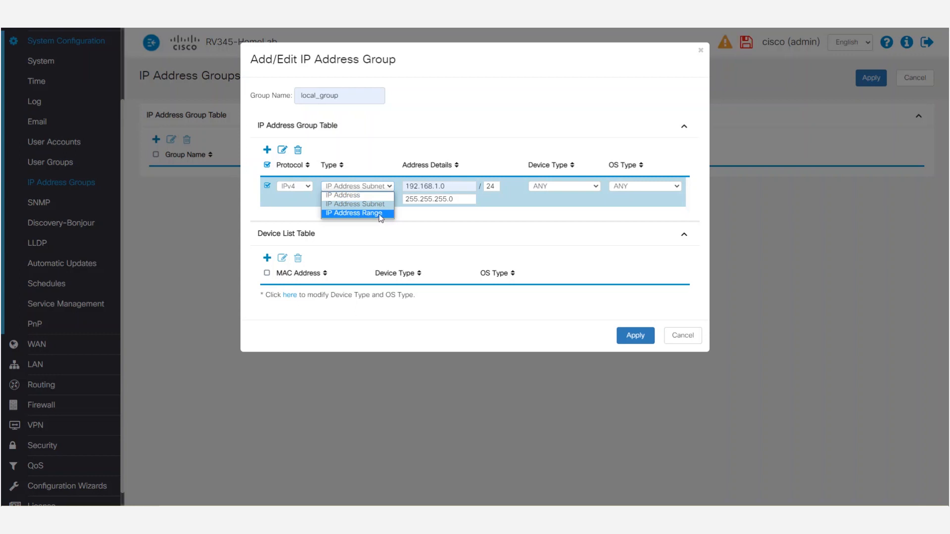
click(387, 205)
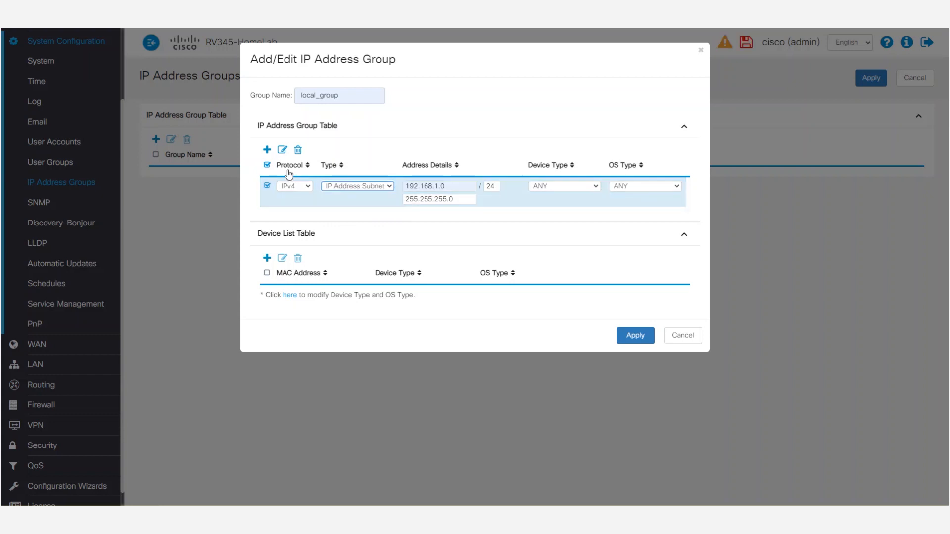
Add a second IPv4 subnet entry, 10.25.25.0/24, to local_group and apply the group
click(267, 151)
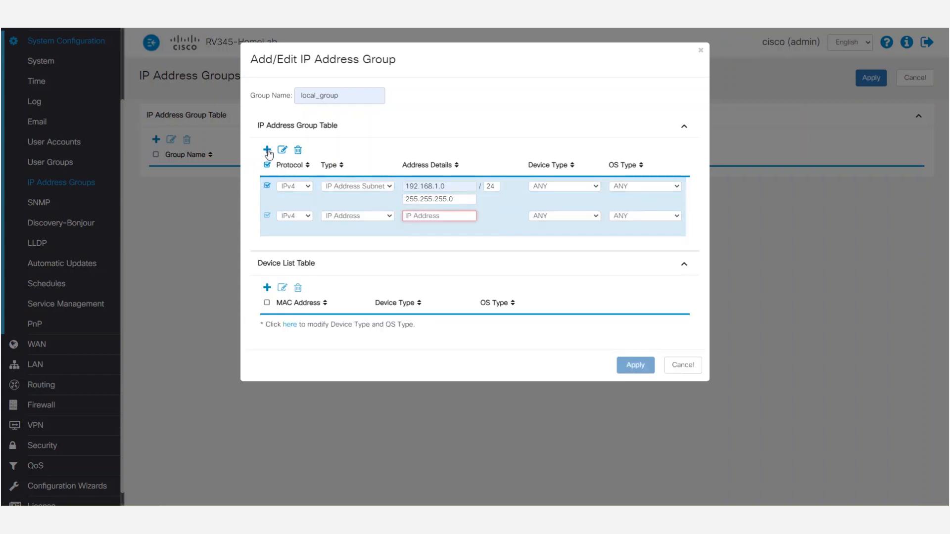
click(382, 216)
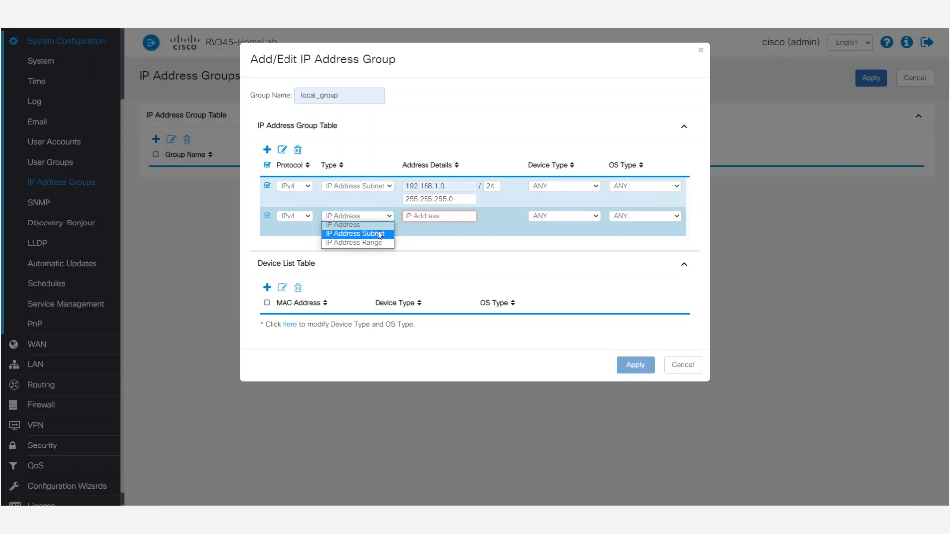
click(380, 236)
click(417, 215)
text(10.)
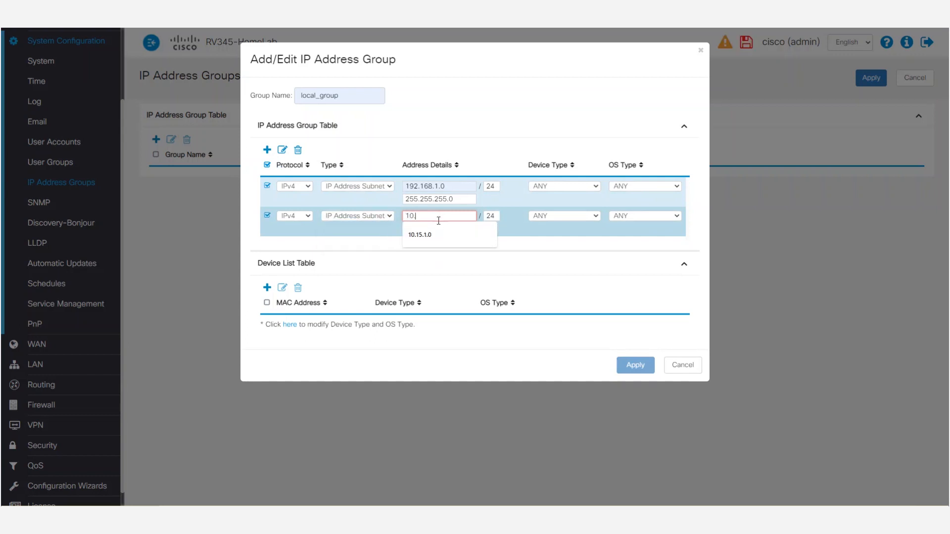
text(25.25.)
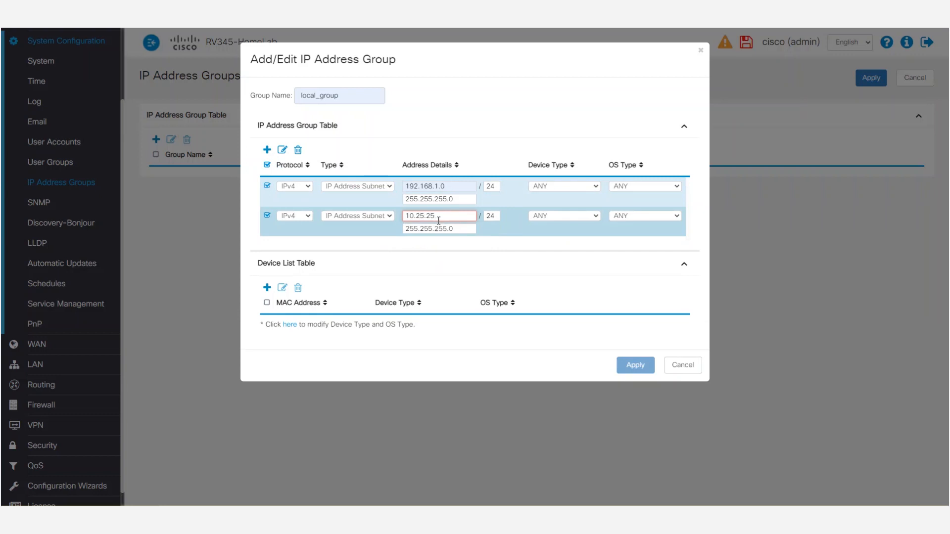
text(0)
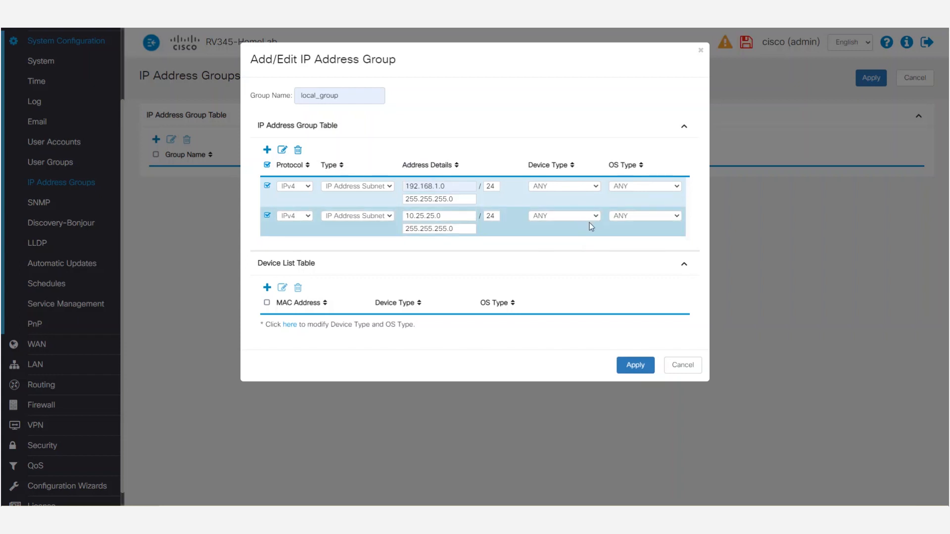
click(637, 366)
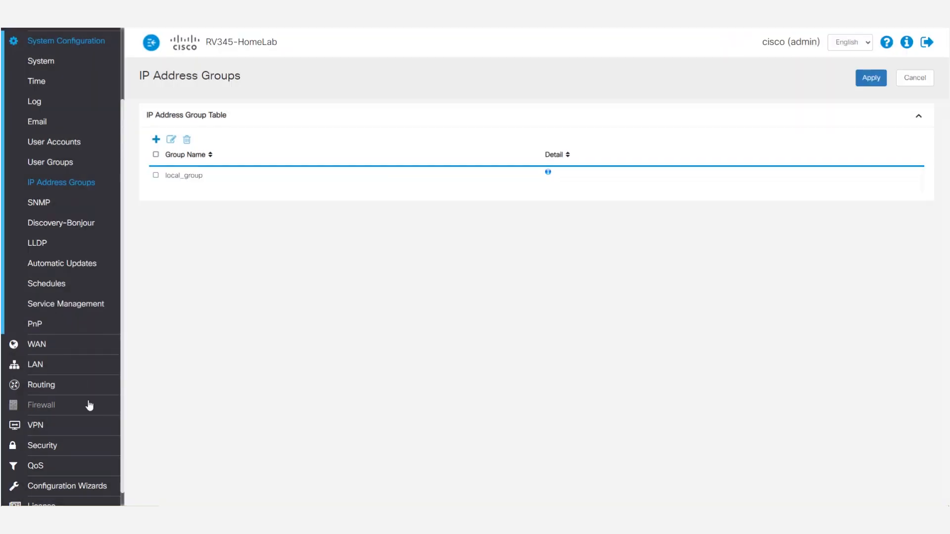
Start a new site-to-site VPN connection, enable it, and name it vpn_to_rv340wlab
click(50, 430)
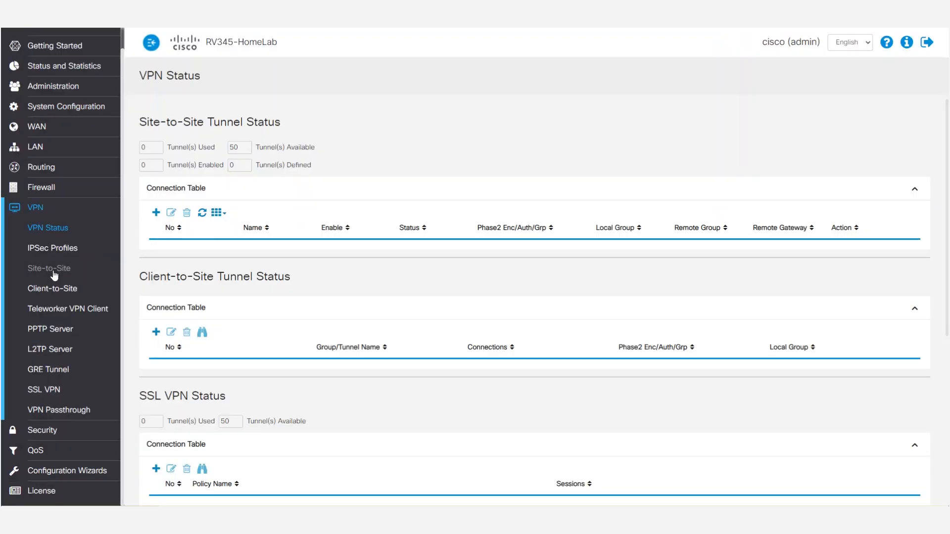
click(52, 270)
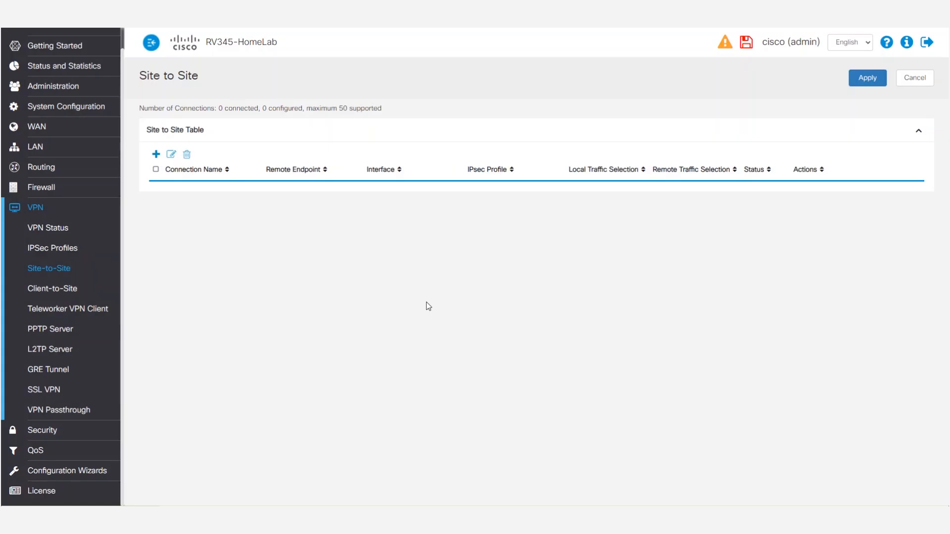
click(157, 154)
click(280, 145)
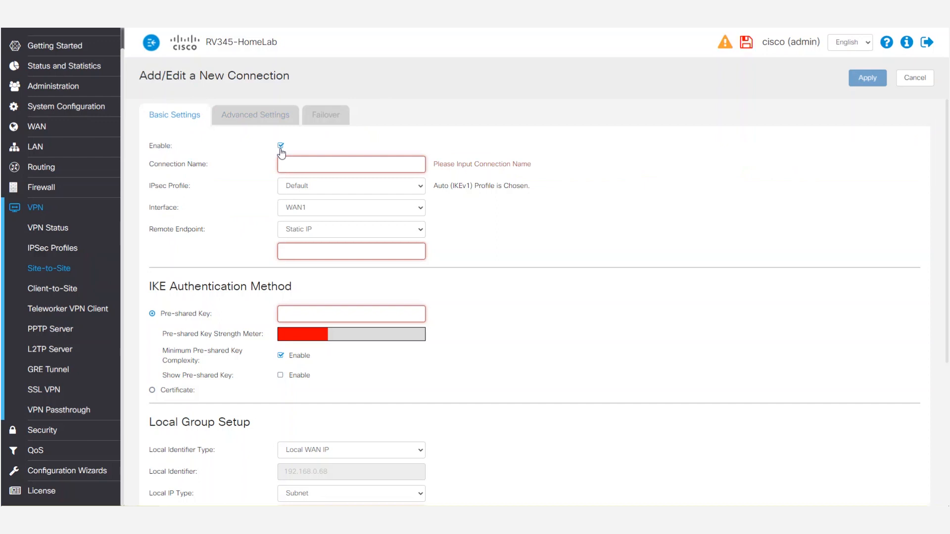
click(289, 161)
text(vpn_to_rv340wlab)
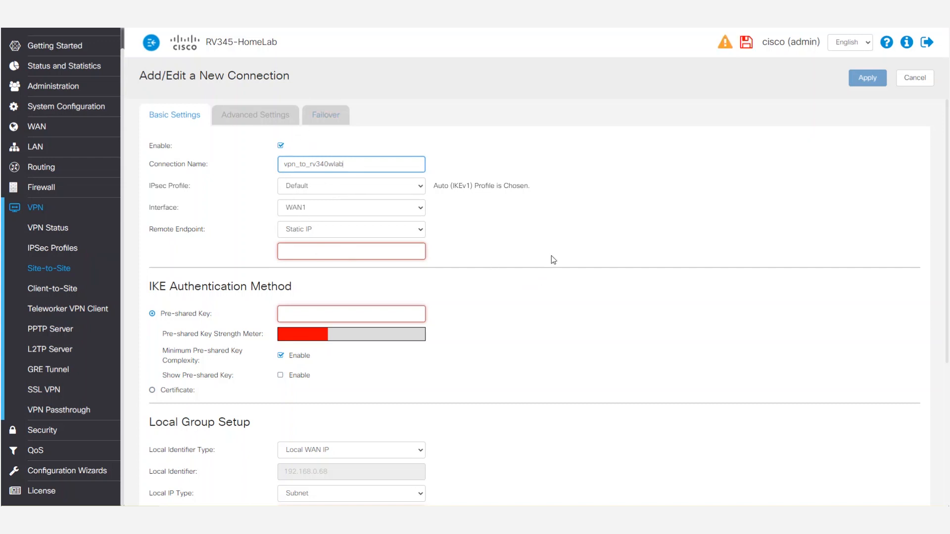
Set the connection's interface to WAN1 and its remote endpoint to Static IP 174.26.148.99
click(313, 213)
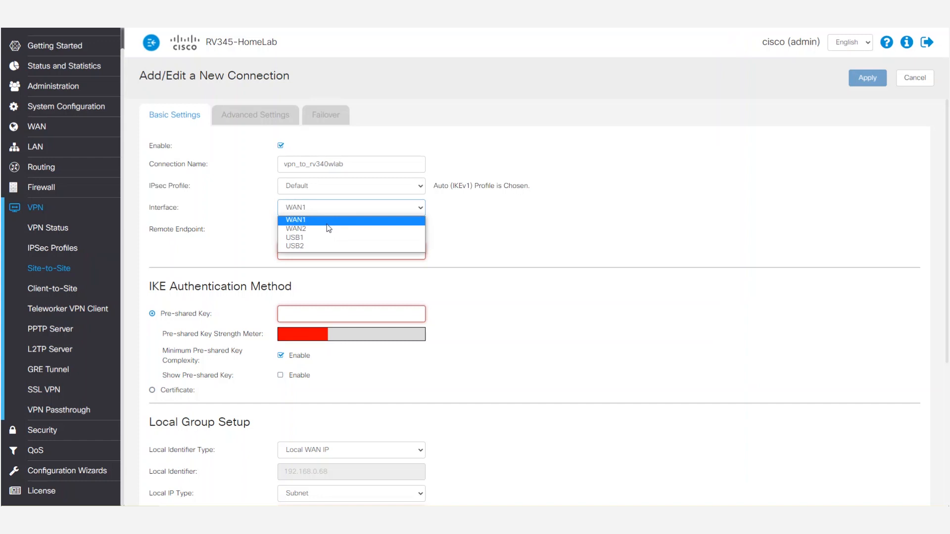
click(331, 221)
click(329, 233)
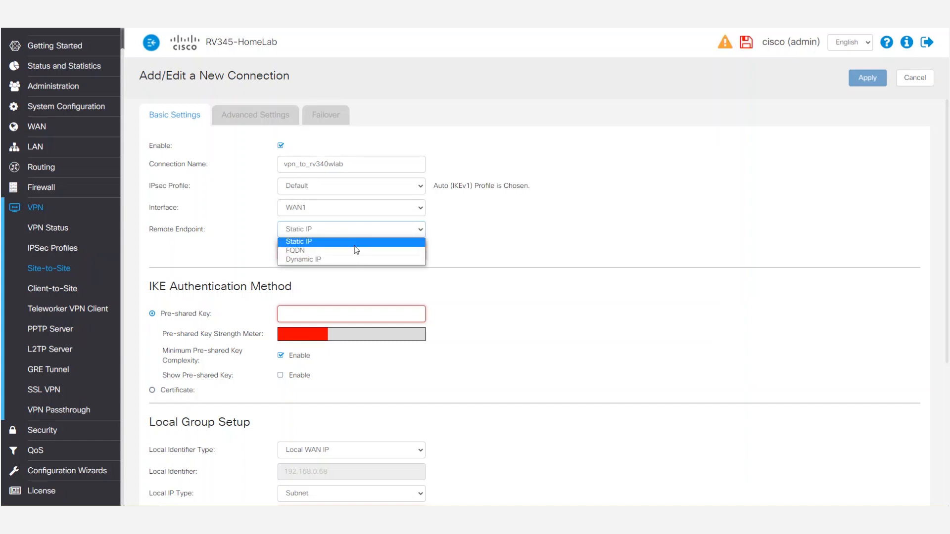
click(355, 244)
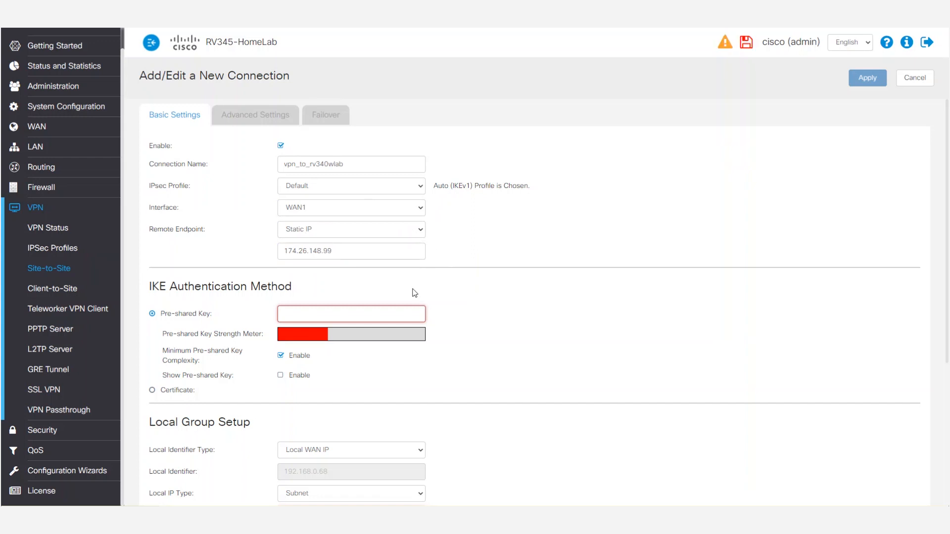
Enter the pre-shared key for IKE authentication and turn off the minimum pre-shared key complexity requirement
click(320, 315)
key(ctrl+v)
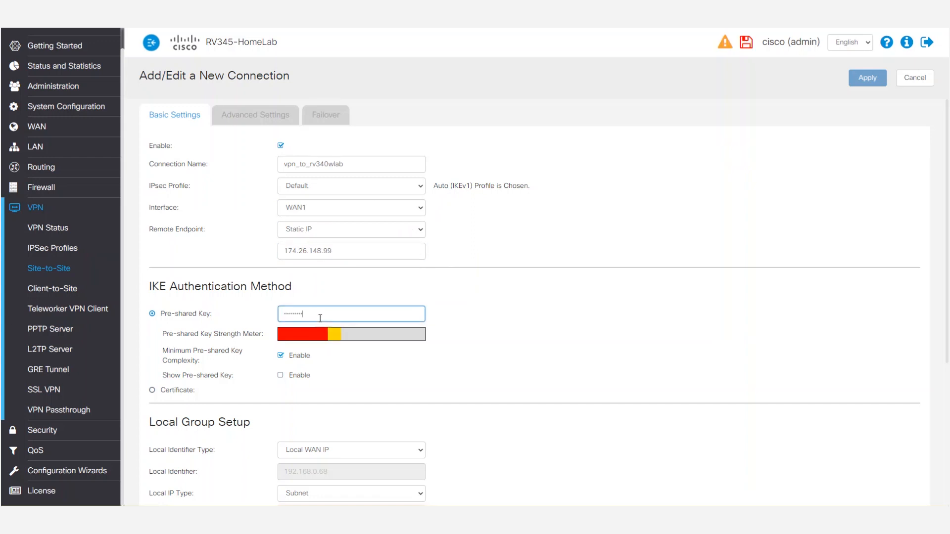
click(280, 357)
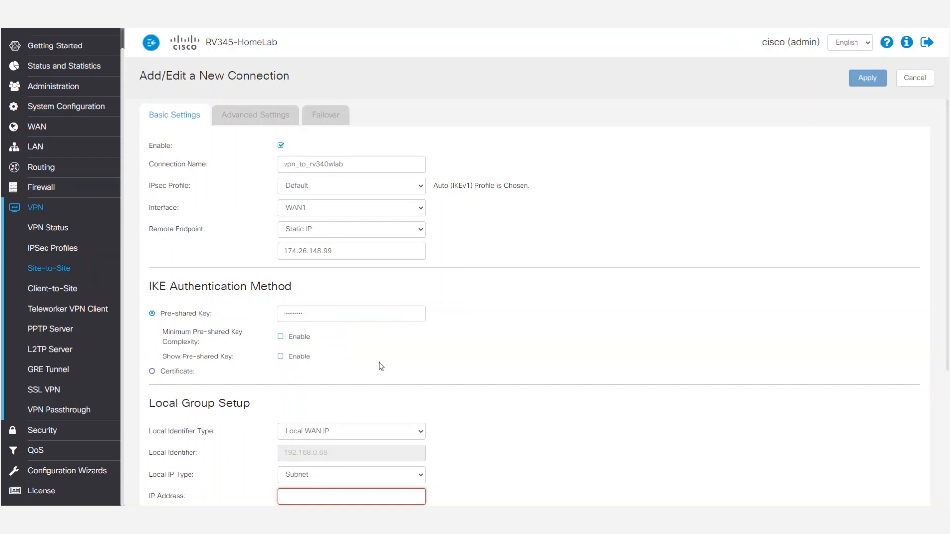
Set up the local group with a Local FQDN identifier of router.vpn and IP Group as the local IP type
scroll(381, 364, down, 3)
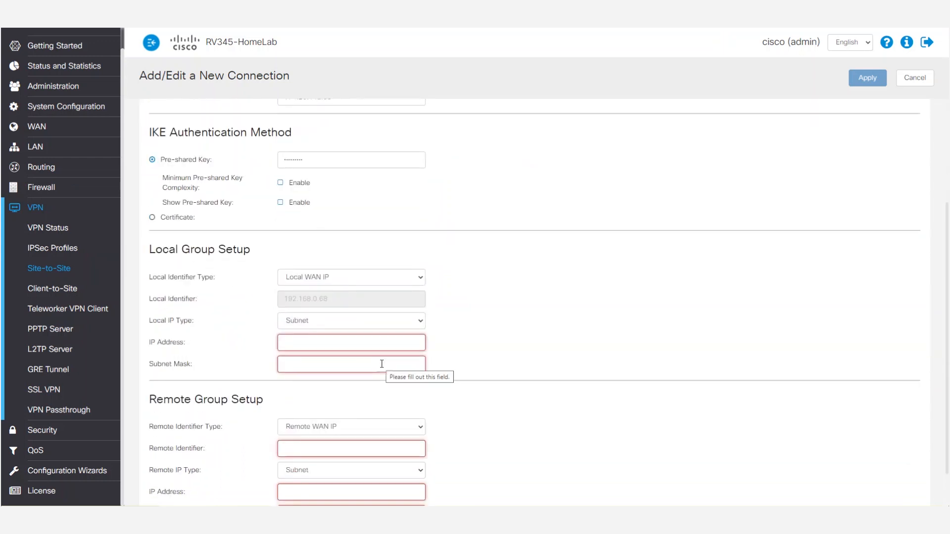
click(399, 279)
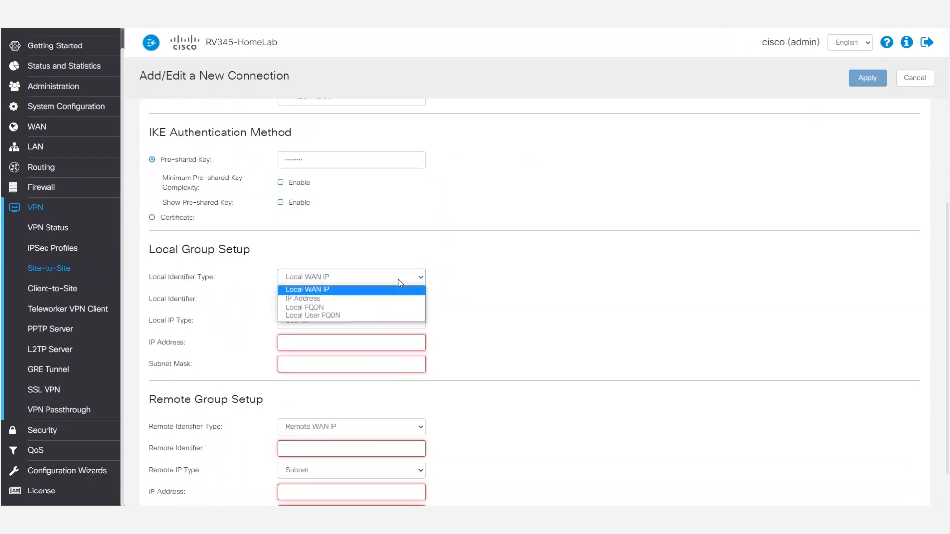
click(393, 309)
click(370, 297)
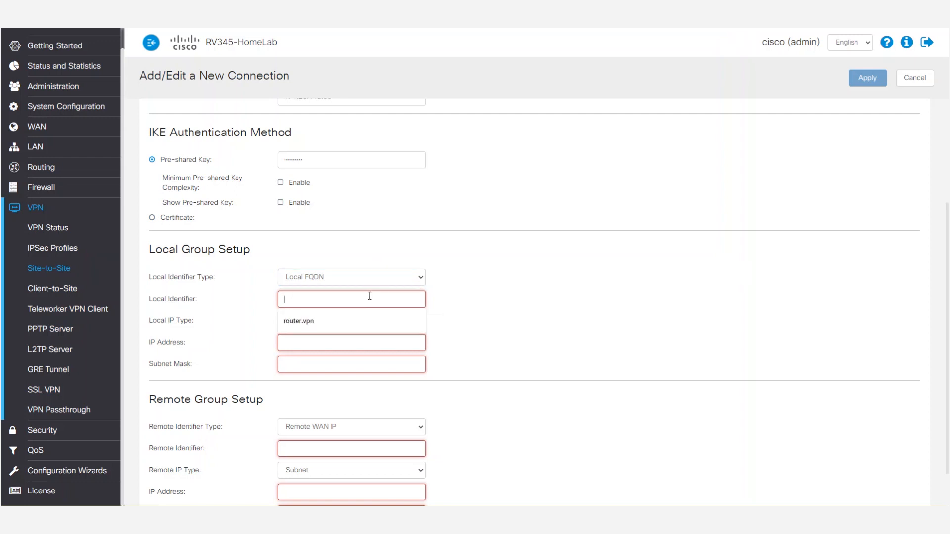
text(router)
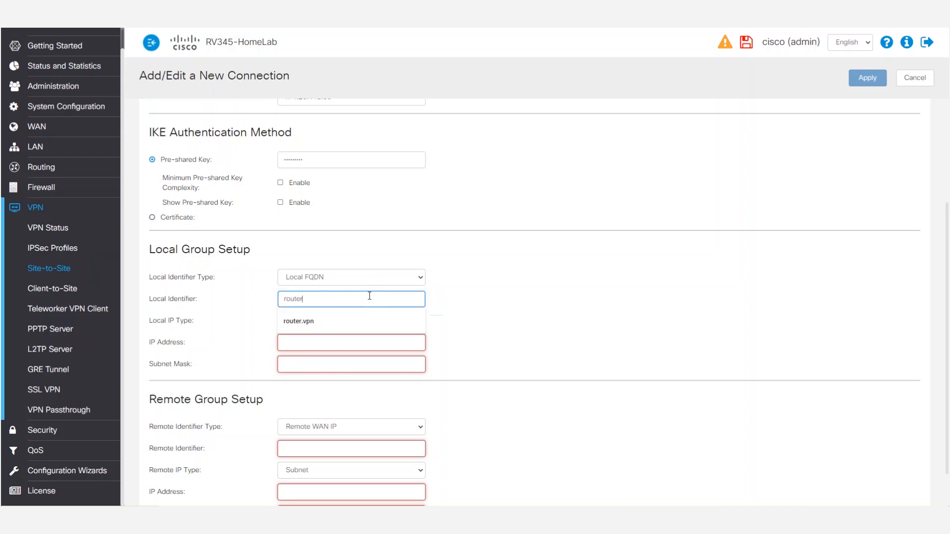
text(.vpn)
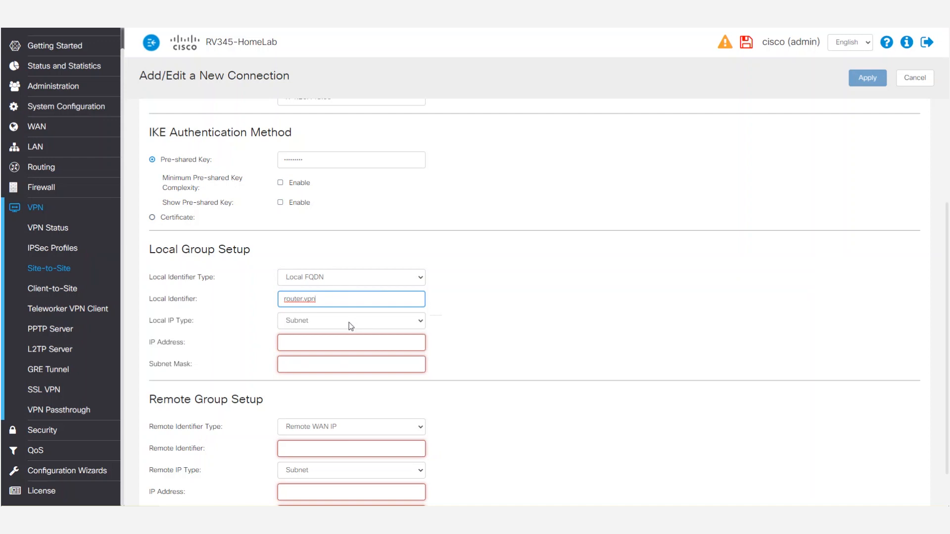
click(325, 321)
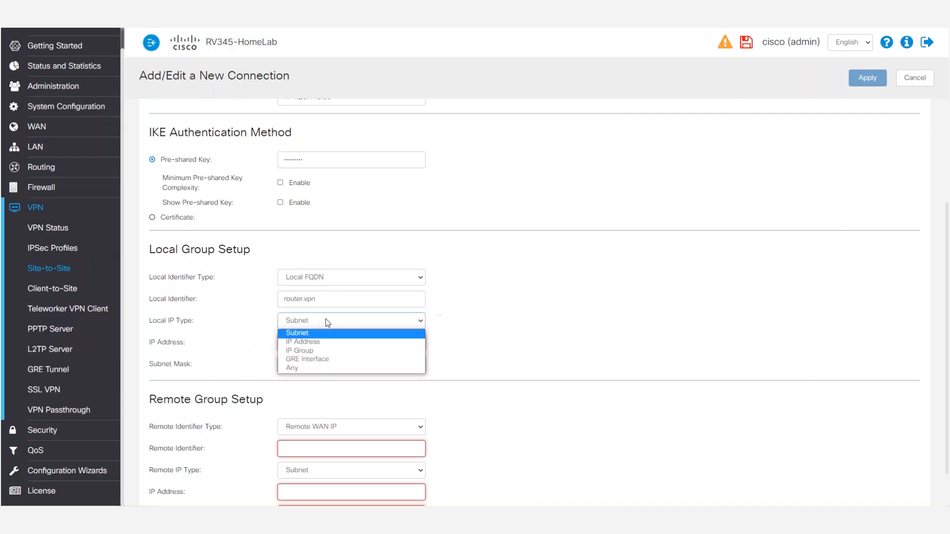
click(330, 353)
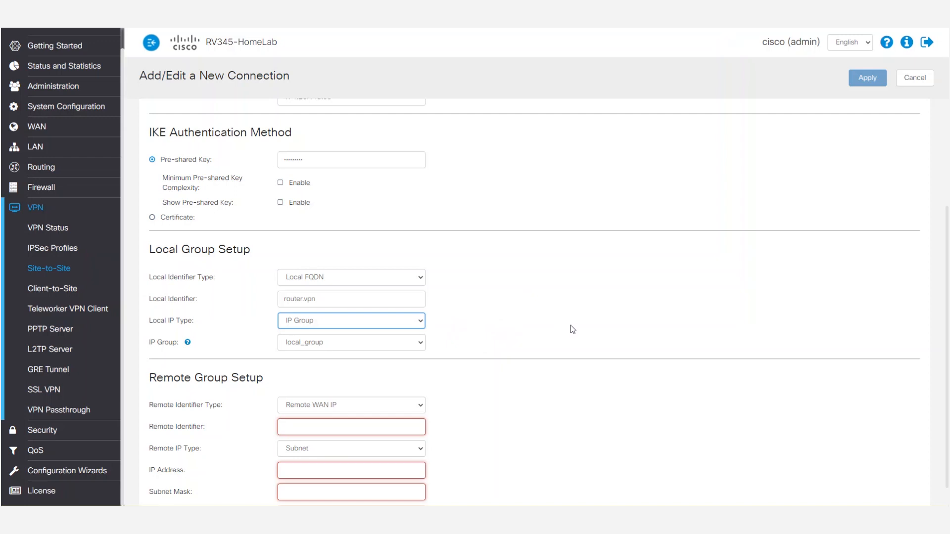
Set the remote group's identifier type to Remote FQDN with remote.vpn as the identifier
scroll(571, 327, down, 1)
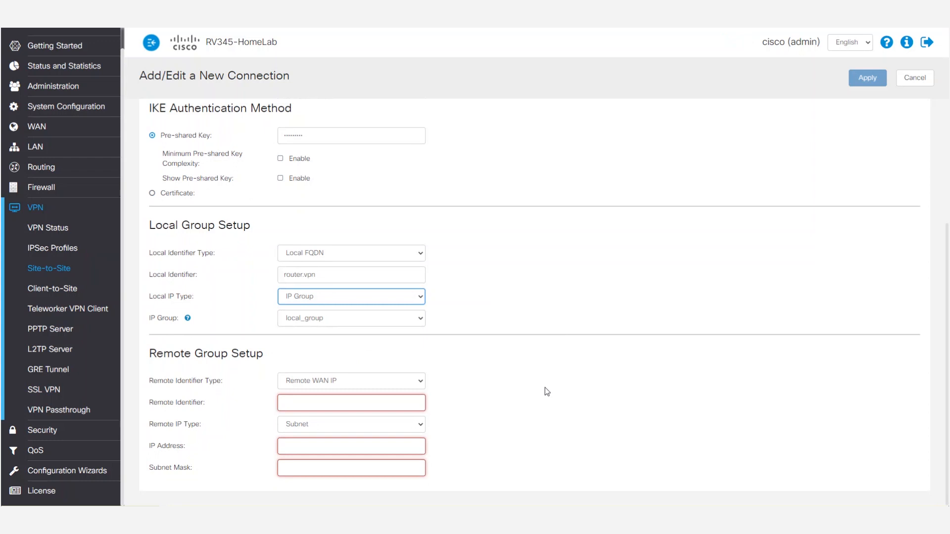
click(375, 381)
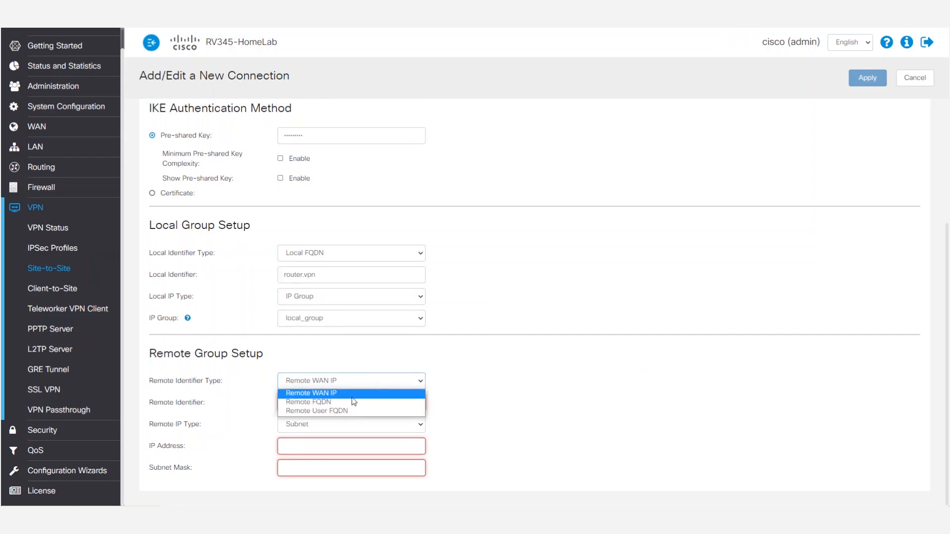
click(345, 402)
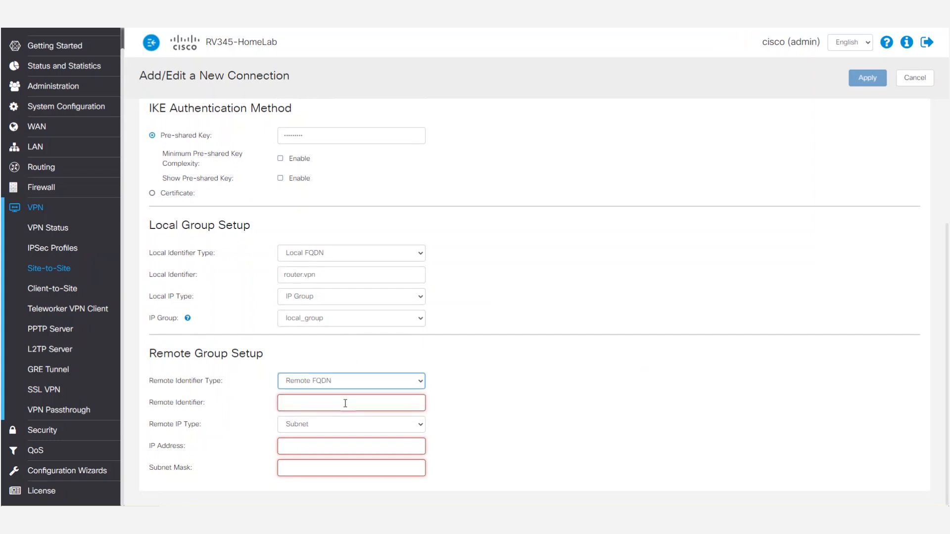
click(353, 401)
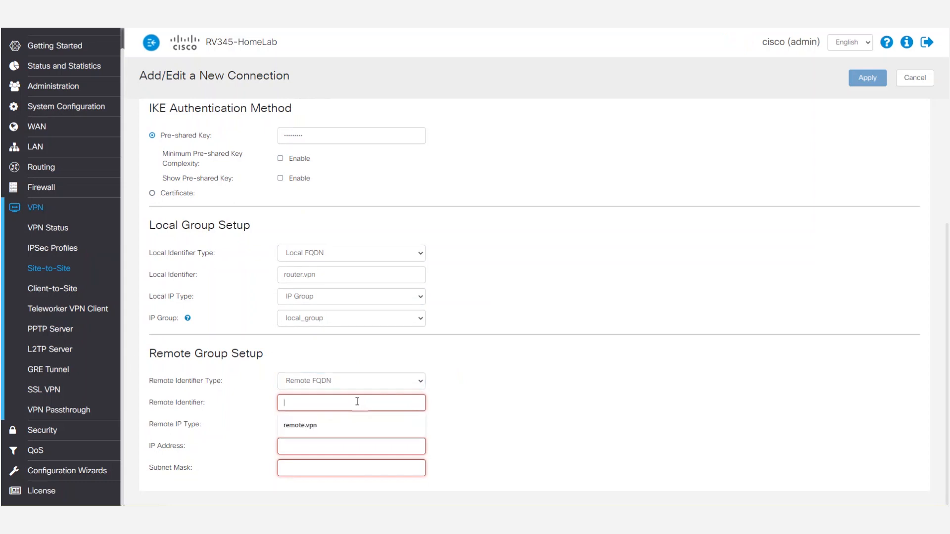
text(remote.vpn)
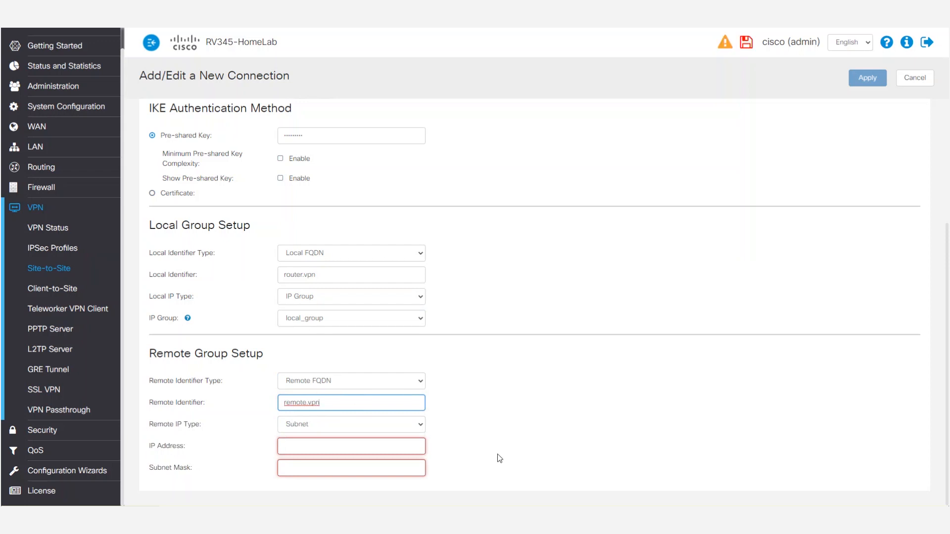
Define the remote group's IP type as Subnet with address 172.16.1.0 and mask 255.255.255.0
click(393, 425)
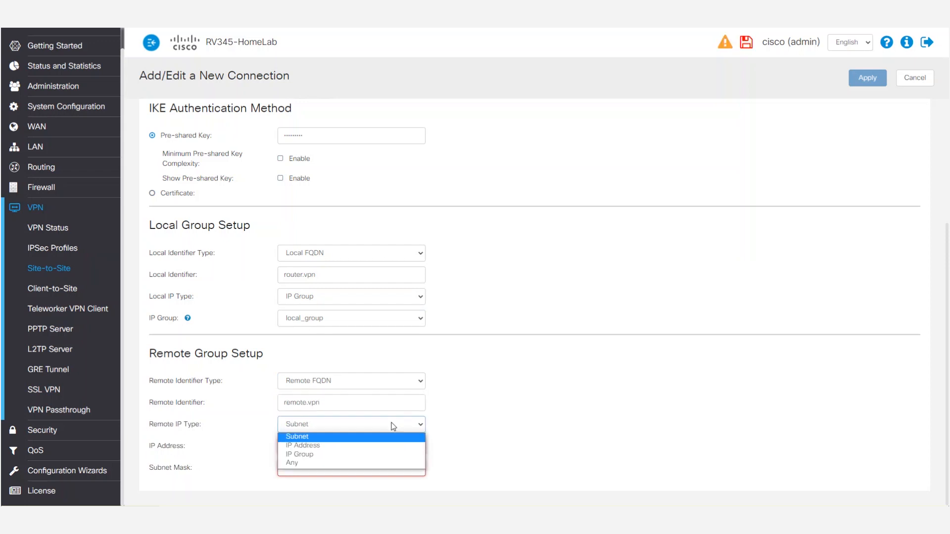
click(347, 437)
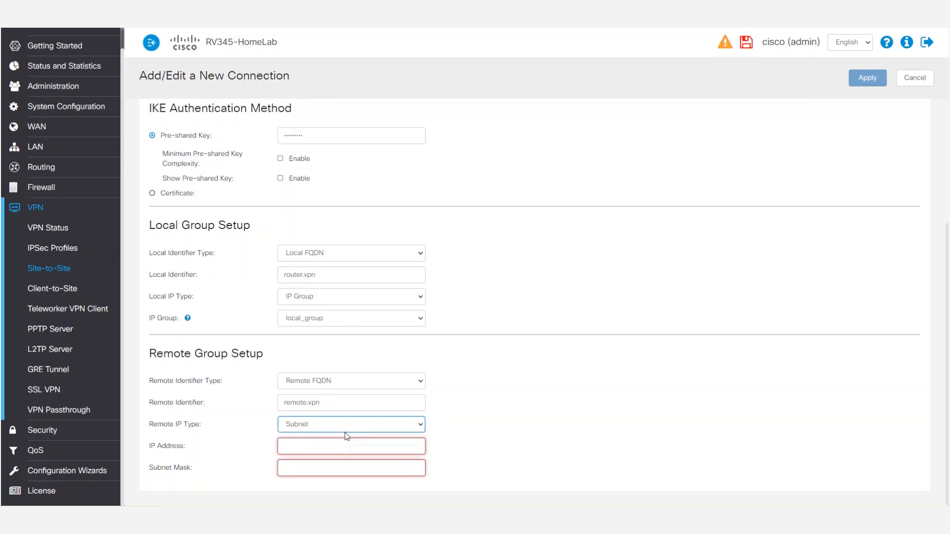
click(340, 443)
text(172.16.1.0)
click(386, 461)
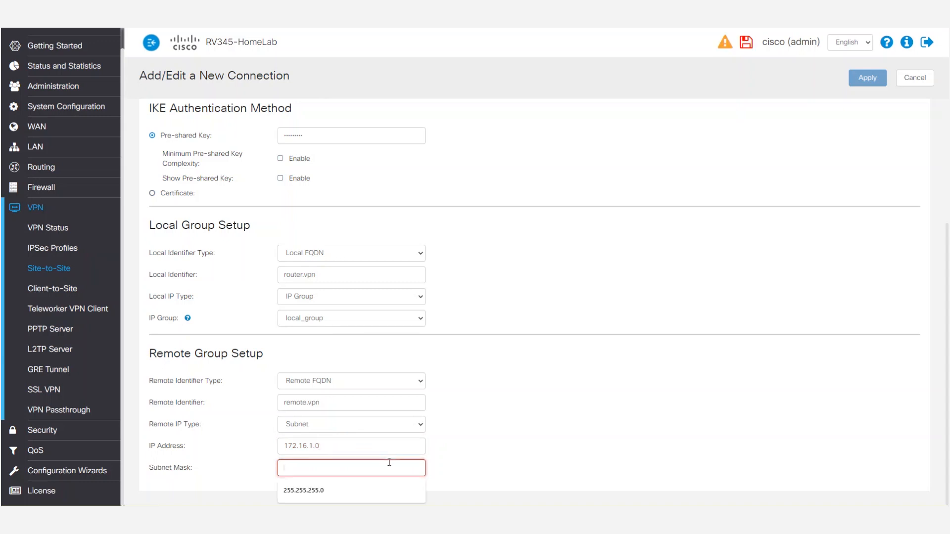
click(371, 489)
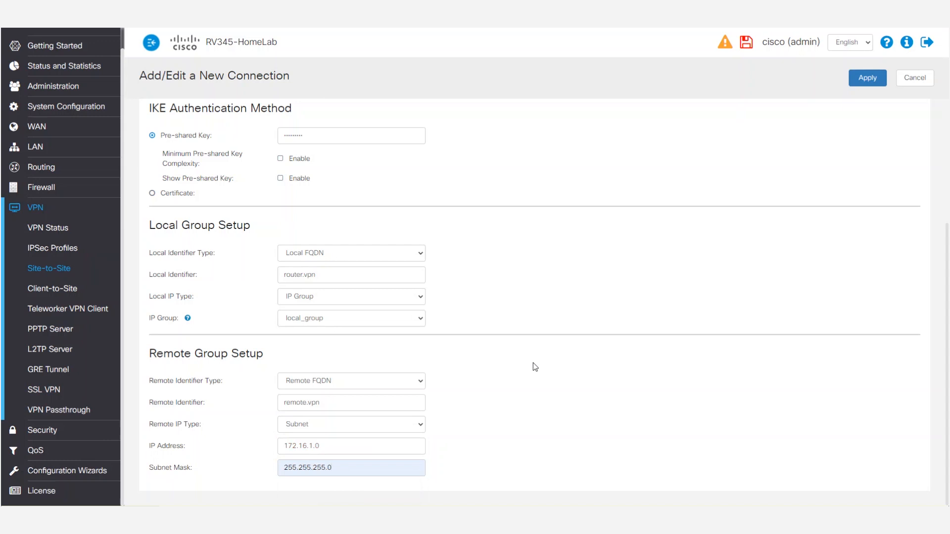
Enable Keep-Alive and DPD in the connection's advanced settings and apply the site-to-site connection
scroll(688, 269, up, 4)
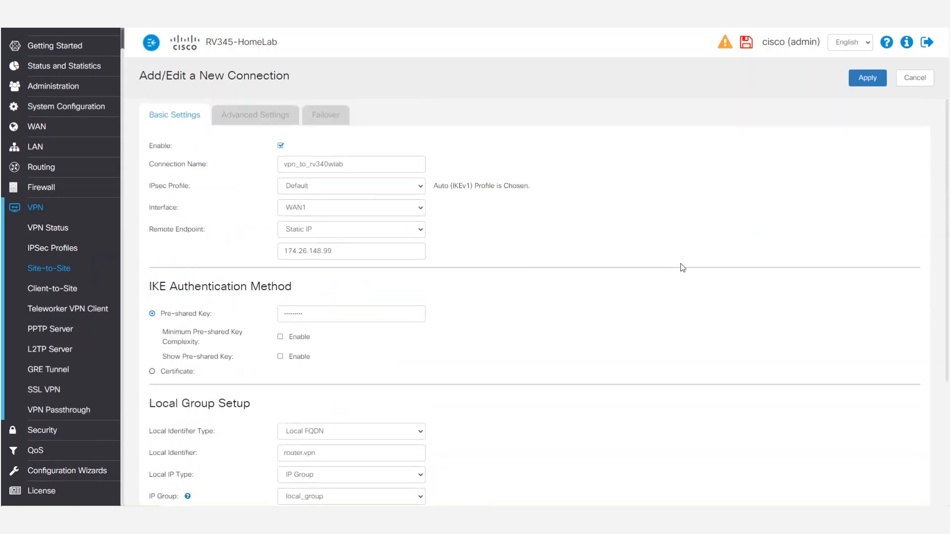
click(275, 118)
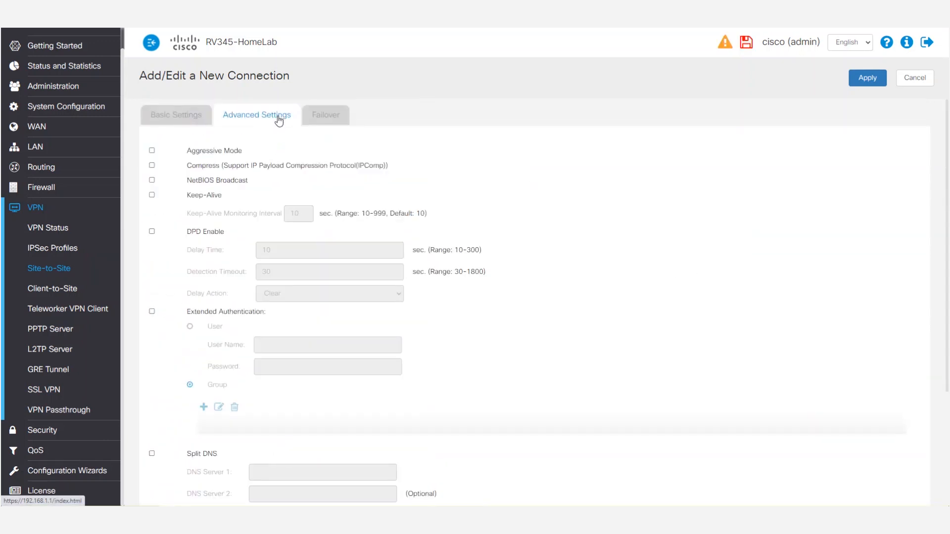
scroll(375, 245, down, 1)
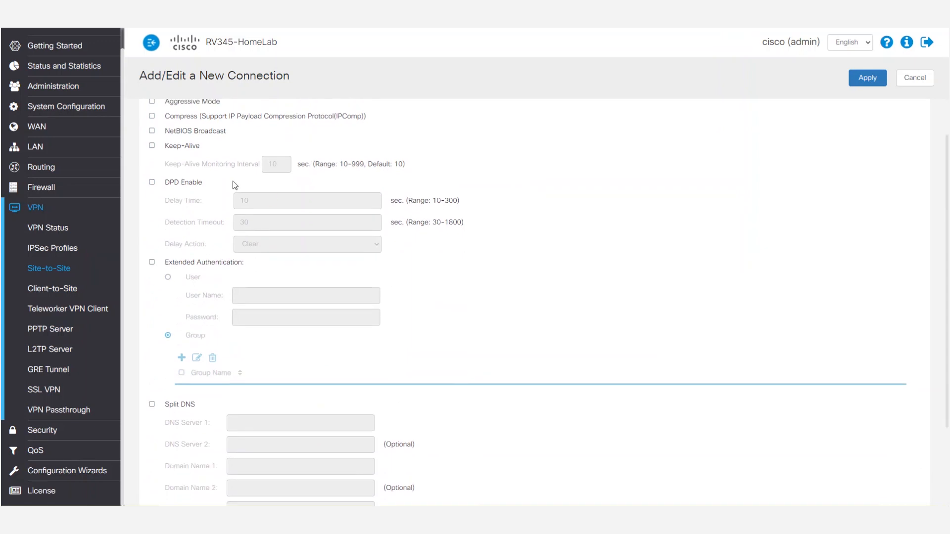
click(152, 146)
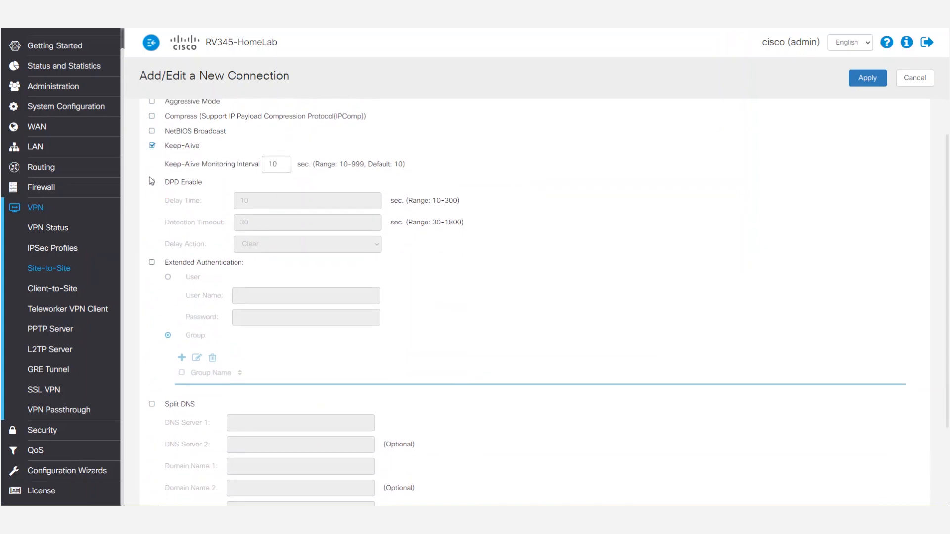
click(153, 182)
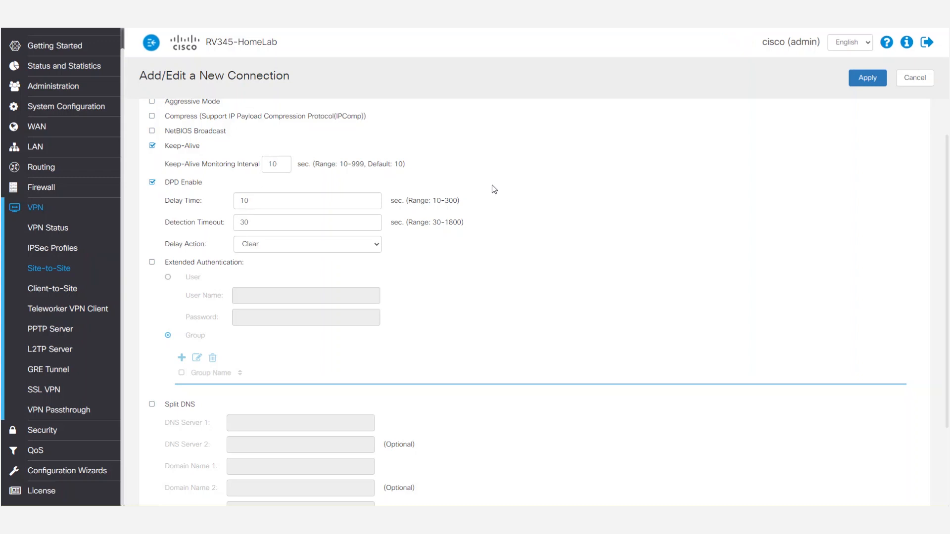
click(865, 80)
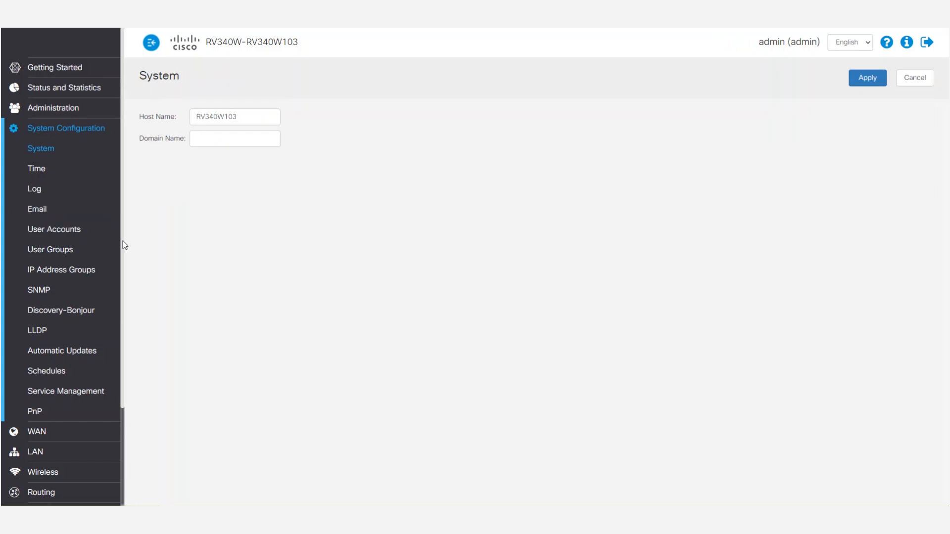
Start a new IP address group named remote_group on the RV340W router
click(75, 271)
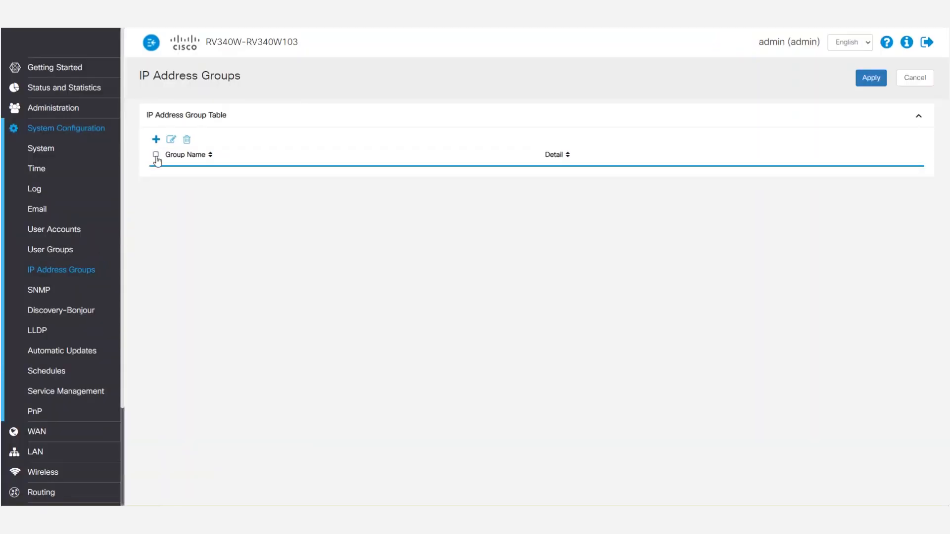
click(155, 140)
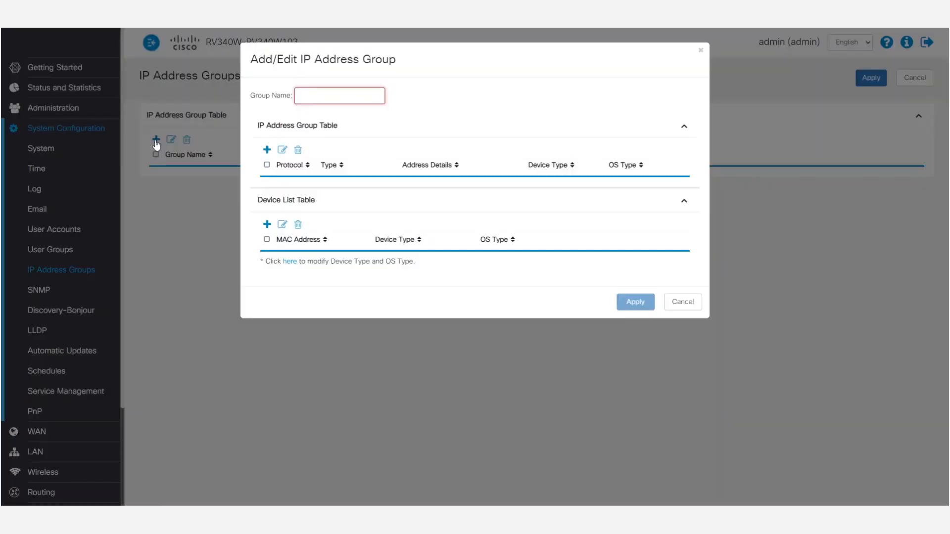
click(322, 96)
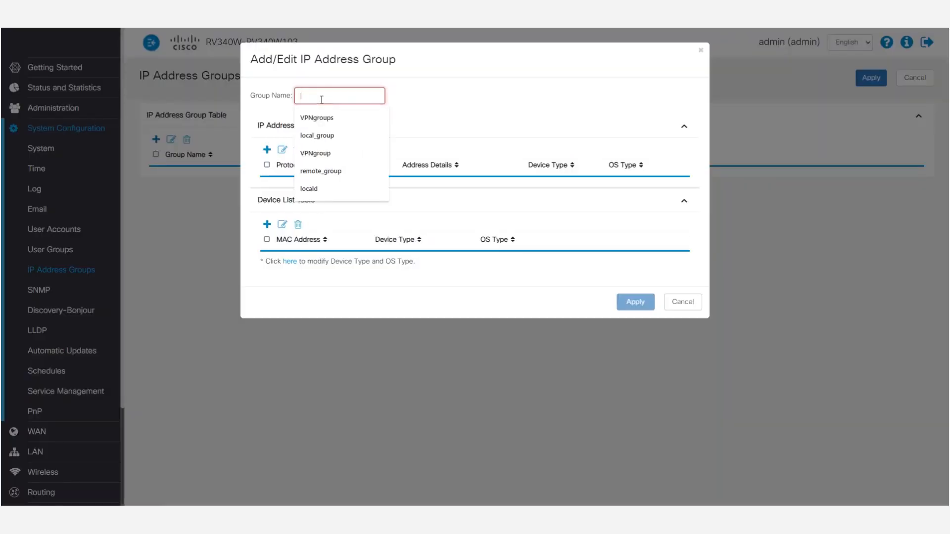
text(re)
click(326, 118)
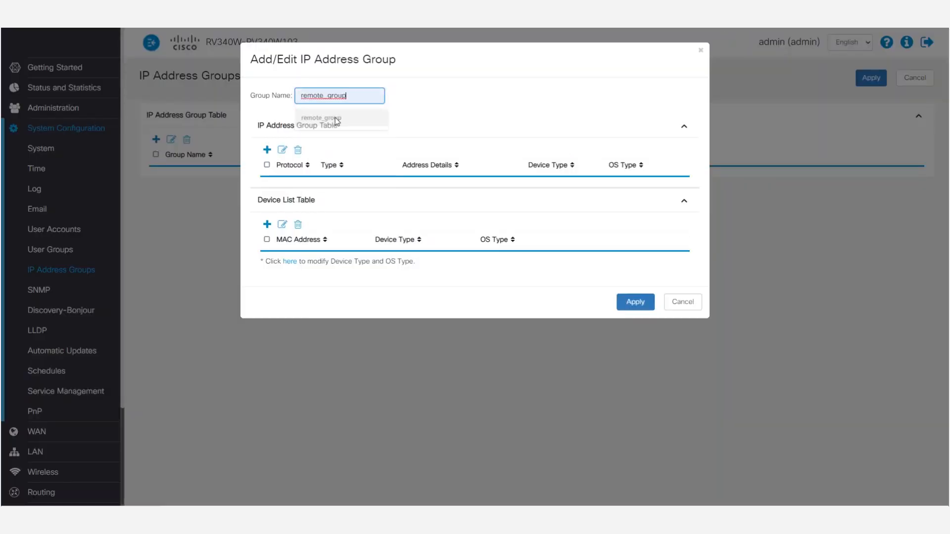
Add an IPv4 IP Address Subnet entry of 192.168.1.0/24 to the remote_group address table
click(267, 151)
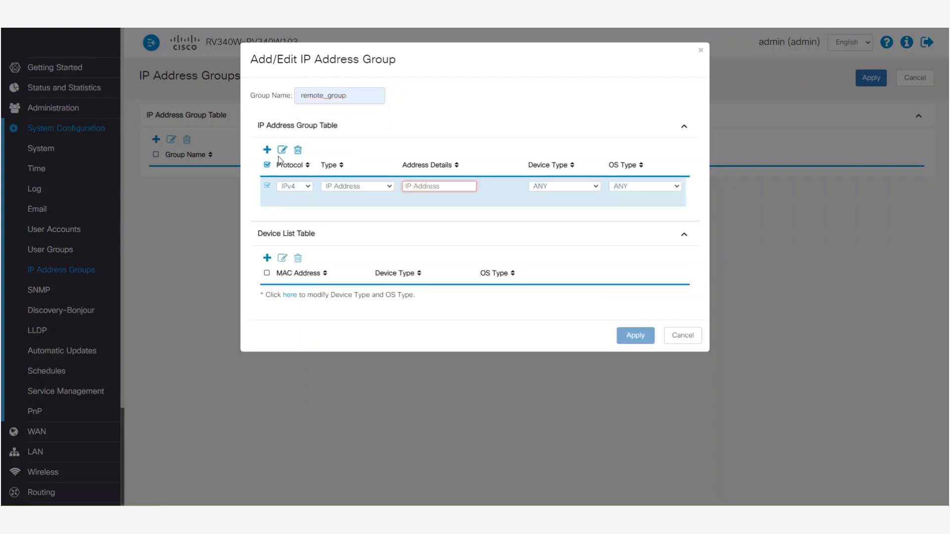
click(378, 187)
click(376, 202)
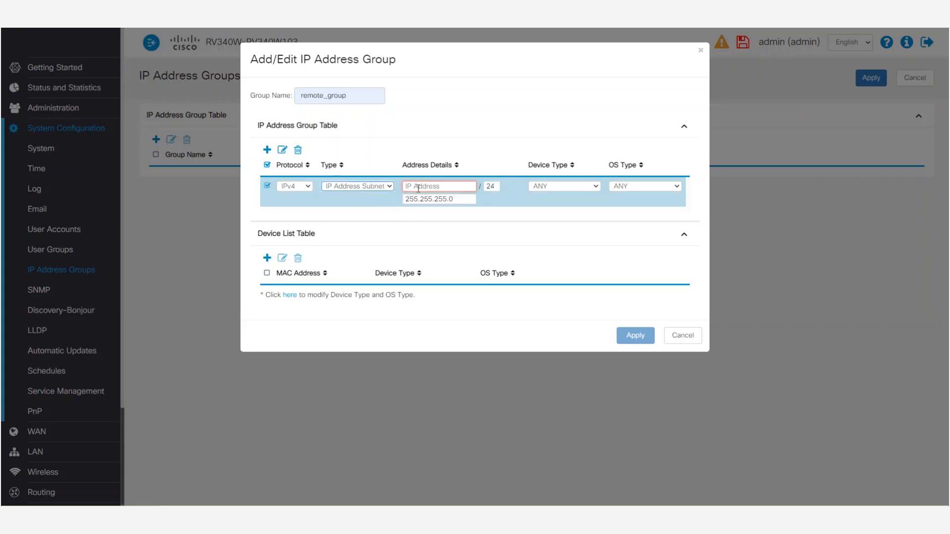
click(418, 187)
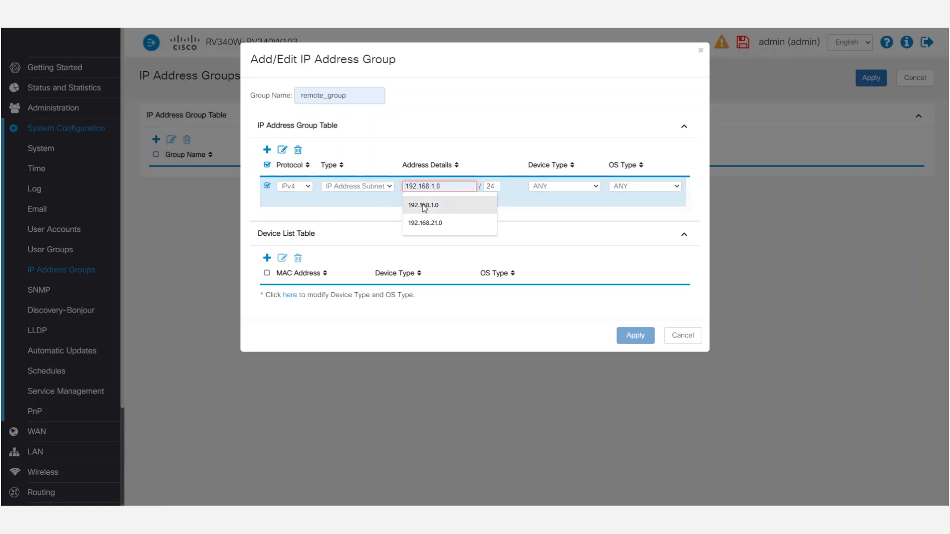
click(424, 205)
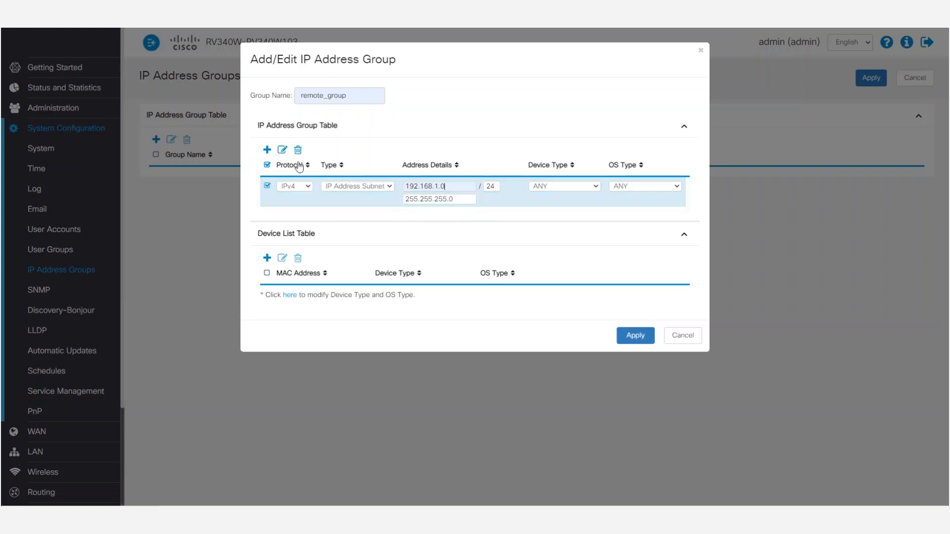
Add a second IPv4 subnet entry with an address starting with 10. to remote_group and apply the group
click(267, 149)
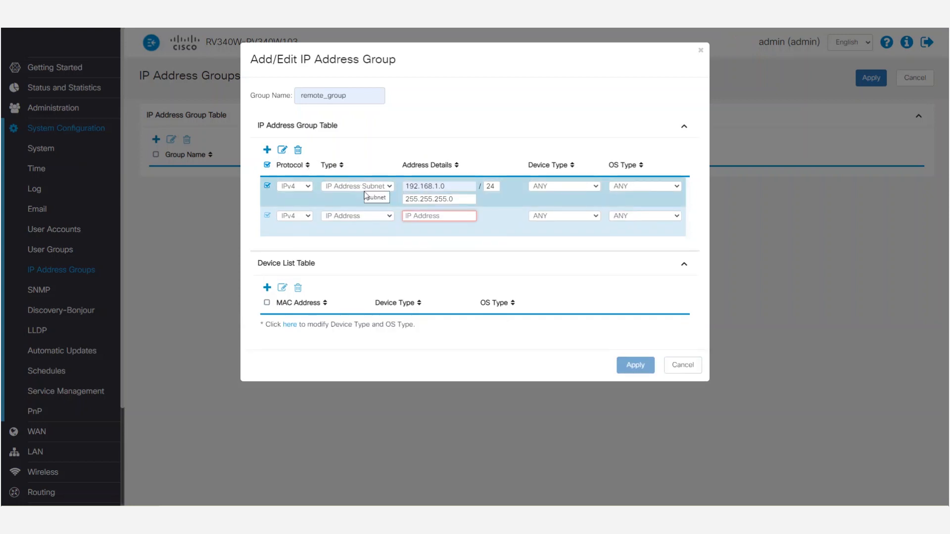
click(365, 216)
click(350, 233)
click(424, 215)
text(10.)
click(425, 256)
click(635, 365)
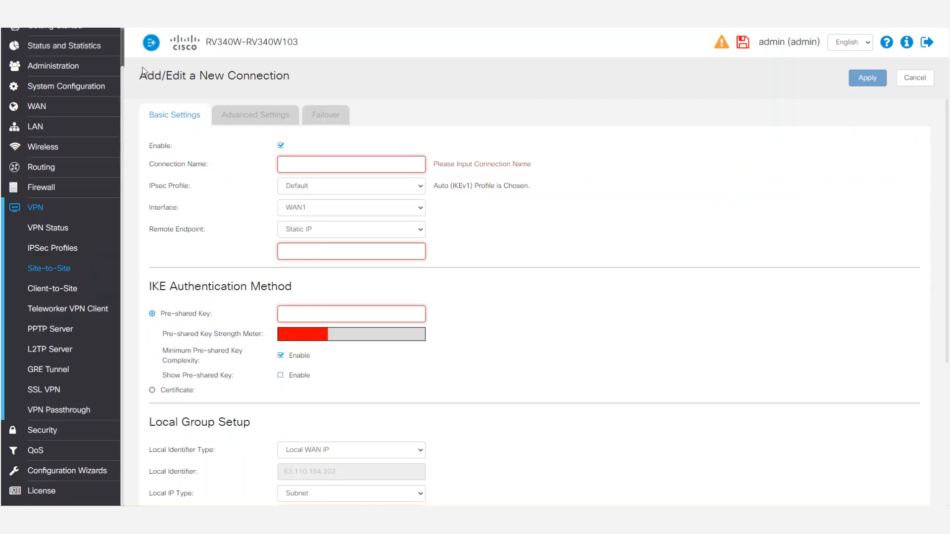
click(299, 168)
text(to)
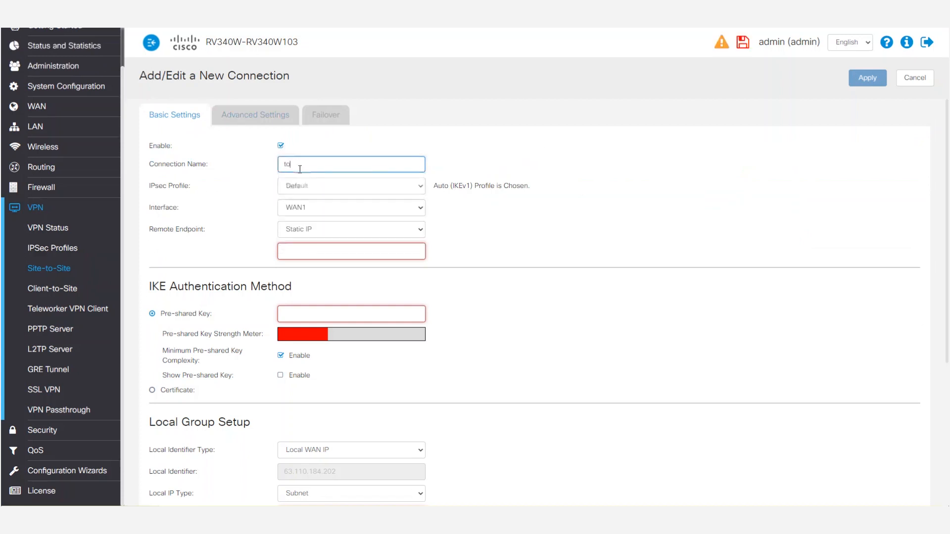
text(_homelab)
click(301, 258)
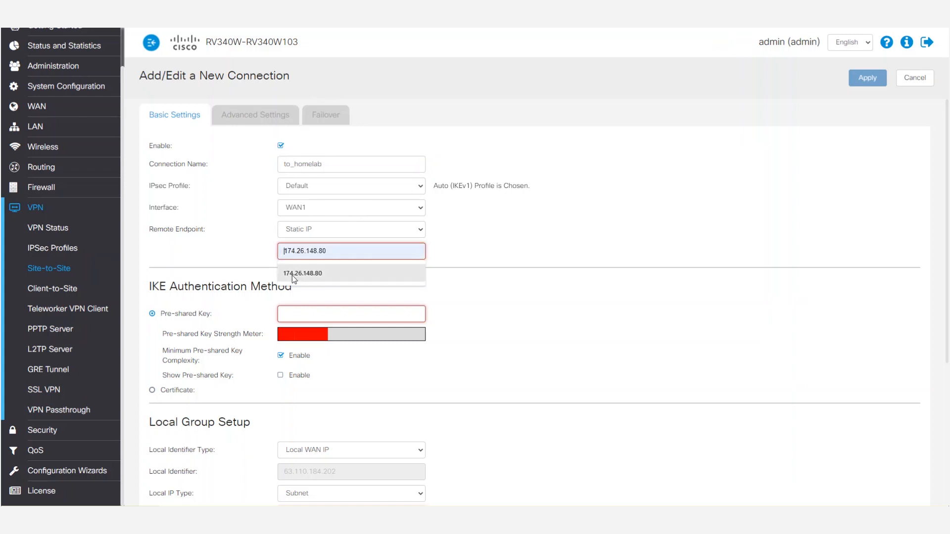
click(295, 278)
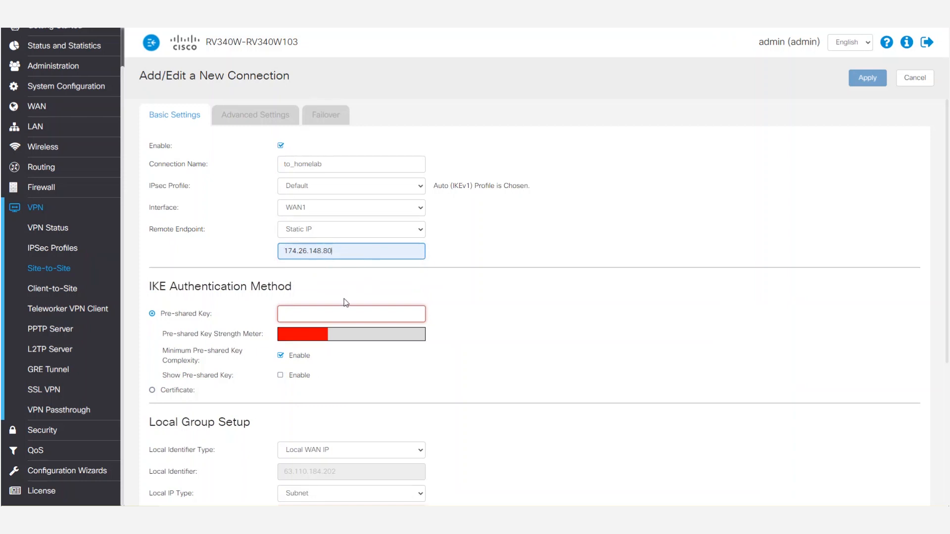
Enter the pre-shared key for the to_homelab connection and turn off its minimum key complexity requirement
click(351, 308)
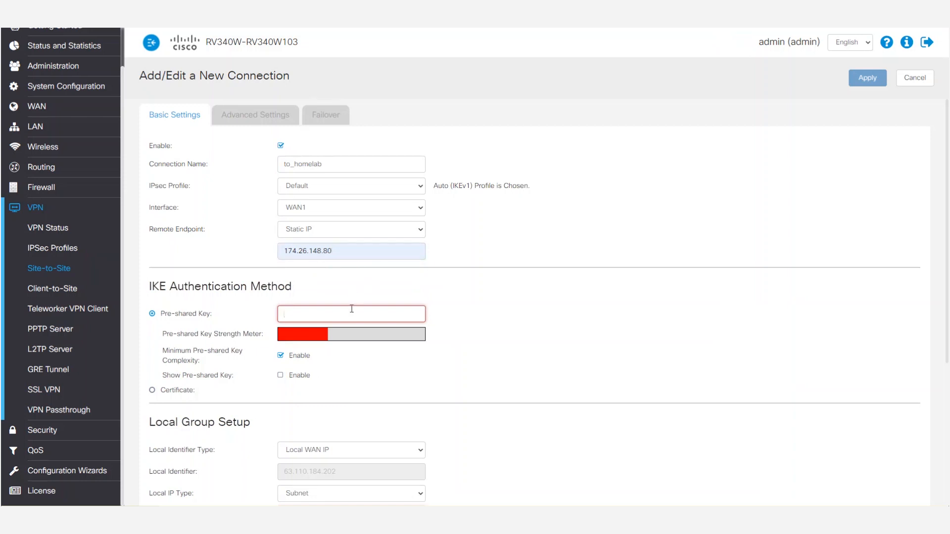
text(••••)
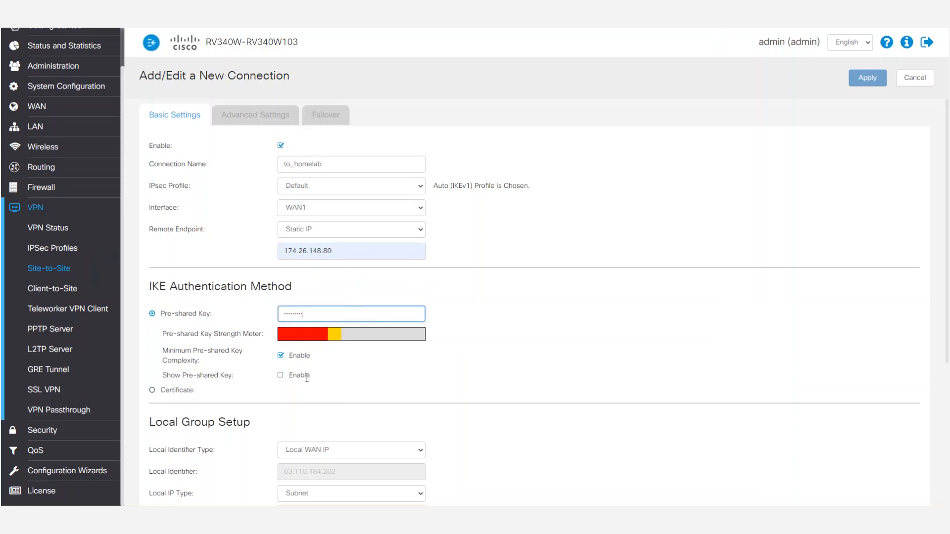
click(280, 355)
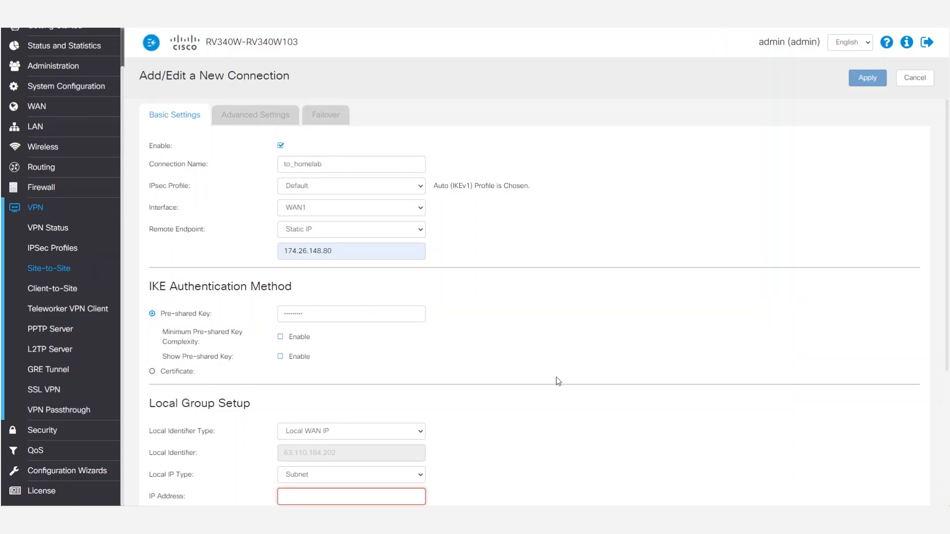
Set the to_homelab connection's local identifier type to Local FQDN with remote.vpn as the identifier
scroll(555, 377, down, 1)
click(403, 381)
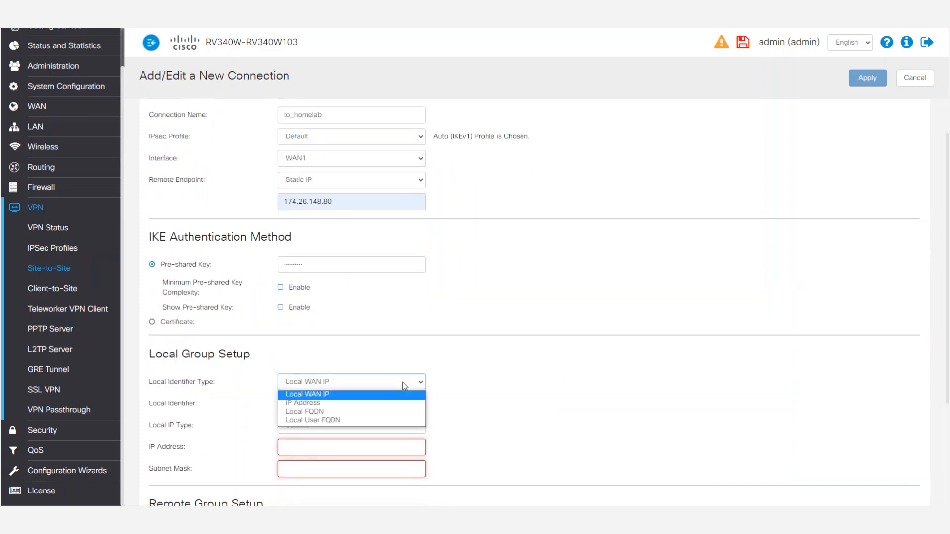
click(376, 412)
click(355, 404)
text(remote.vpn)
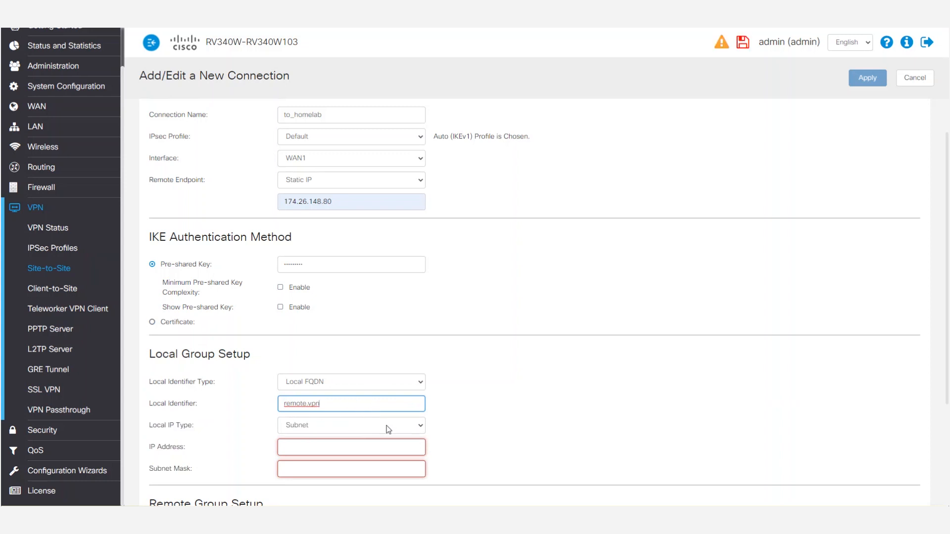
scroll(388, 429, down, 1)
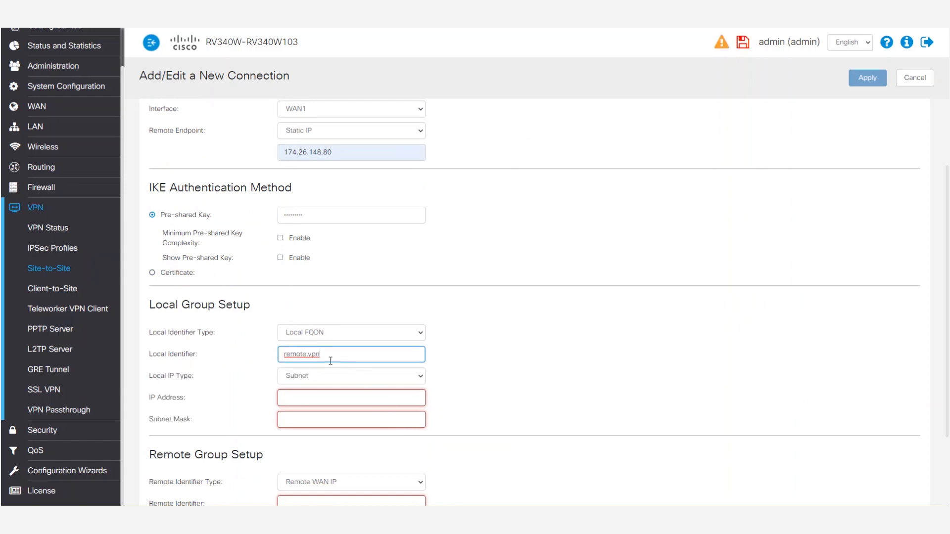
scroll(363, 372, down, 1)
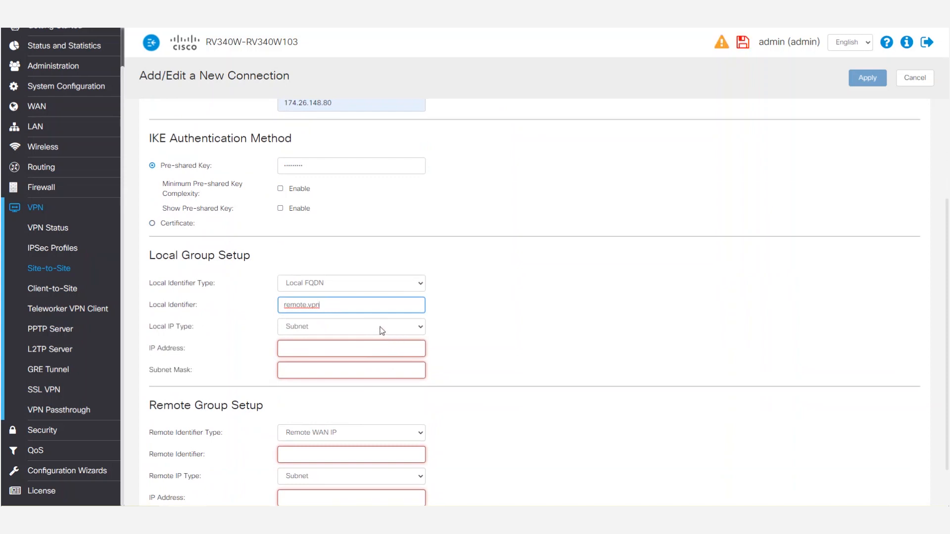
Set the to_homelab connection's local subnet to IP address 172.16.1.0 with subnet mask 255.255.255.0
click(338, 342)
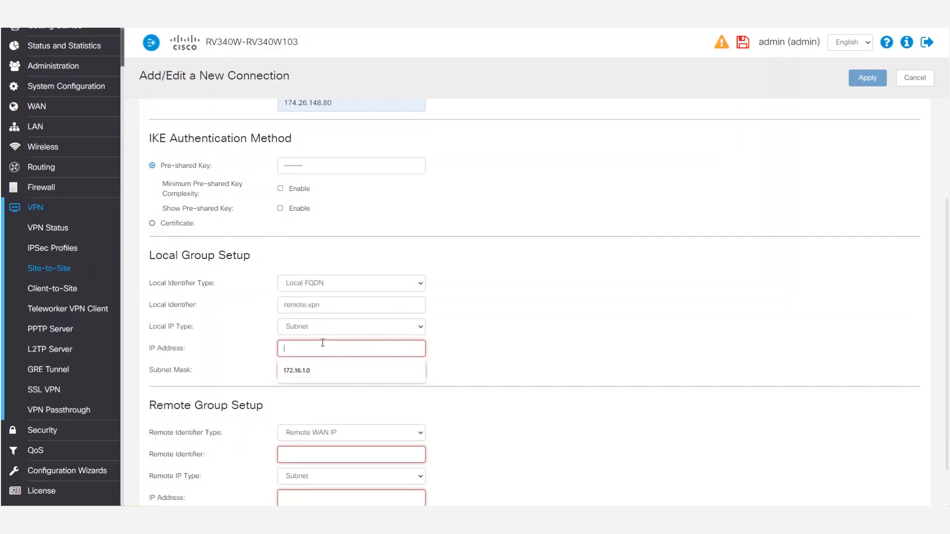
text(172.16.1.0)
click(315, 367)
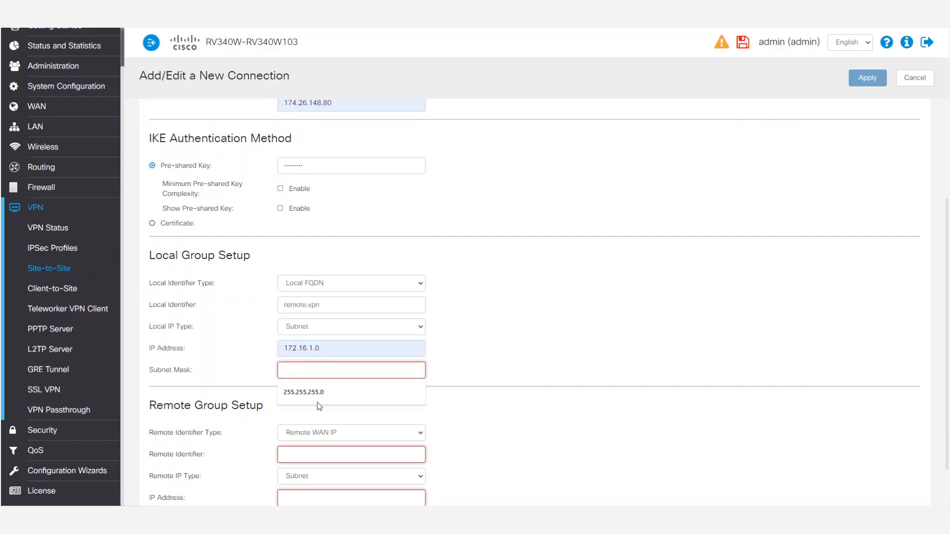
click(319, 396)
Set the remote identifier type to Remote FQDN with router.vpn as the identifier, and the remote IP type to IP Group using remote_group
scroll(503, 392, down, 1)
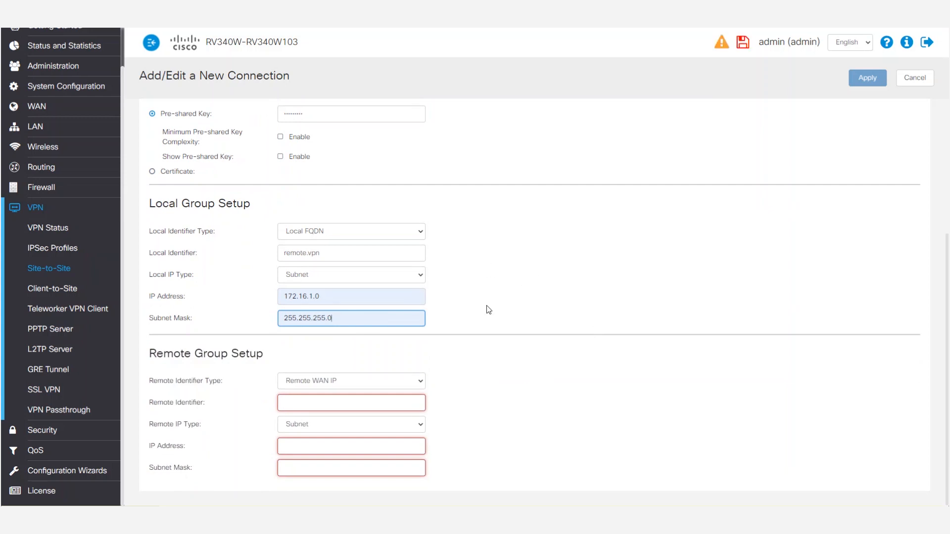
click(375, 381)
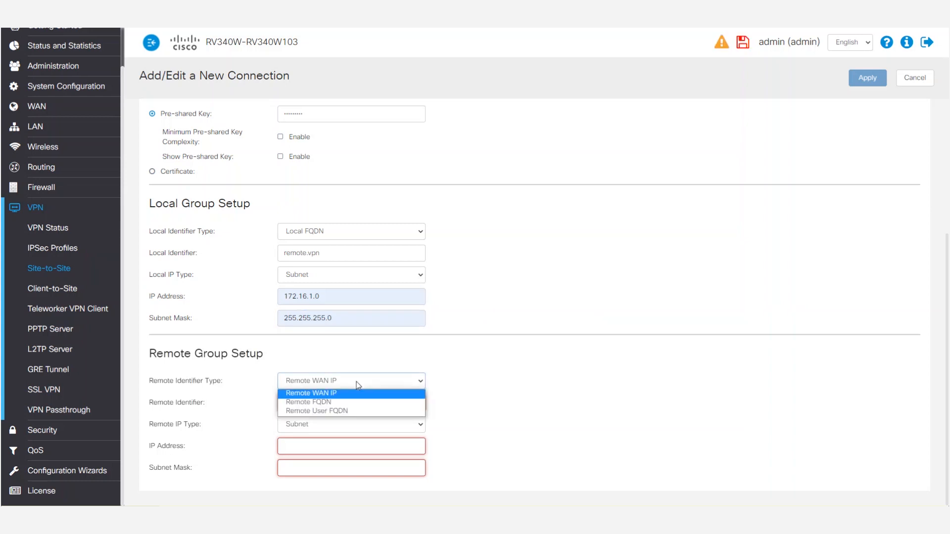
click(338, 402)
click(339, 404)
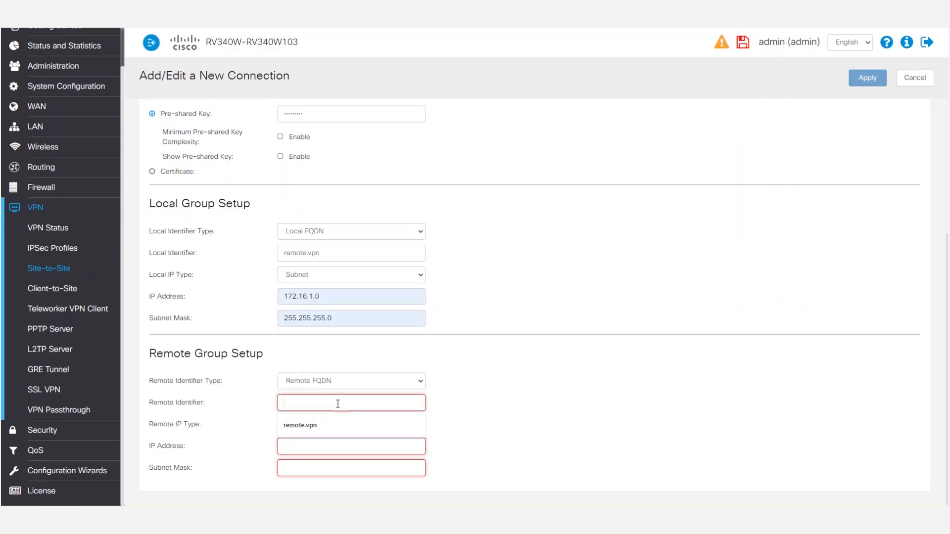
text(router.)
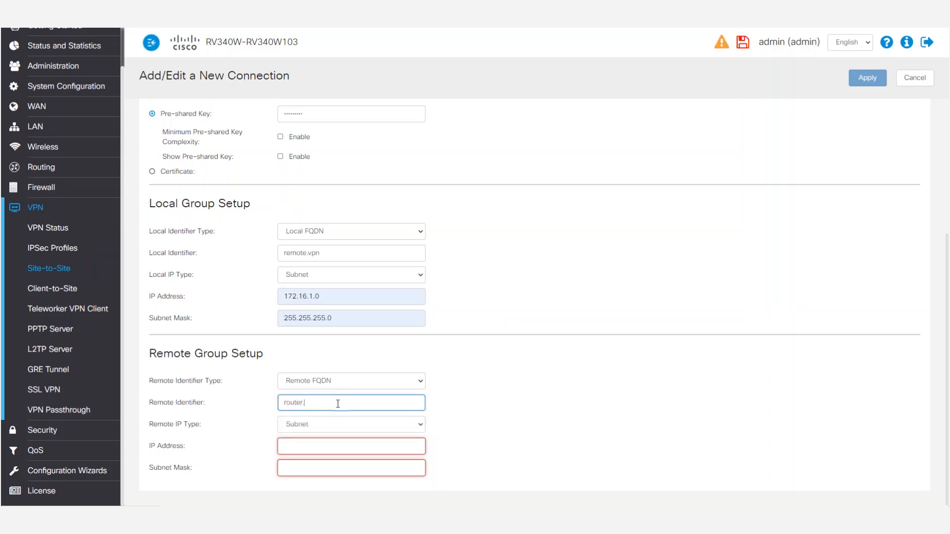
text(vpn)
click(392, 424)
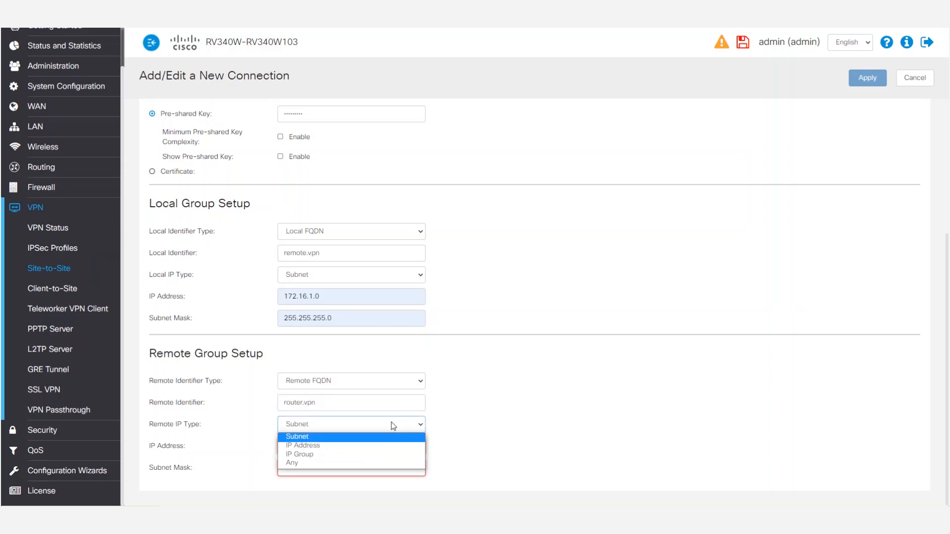
click(367, 454)
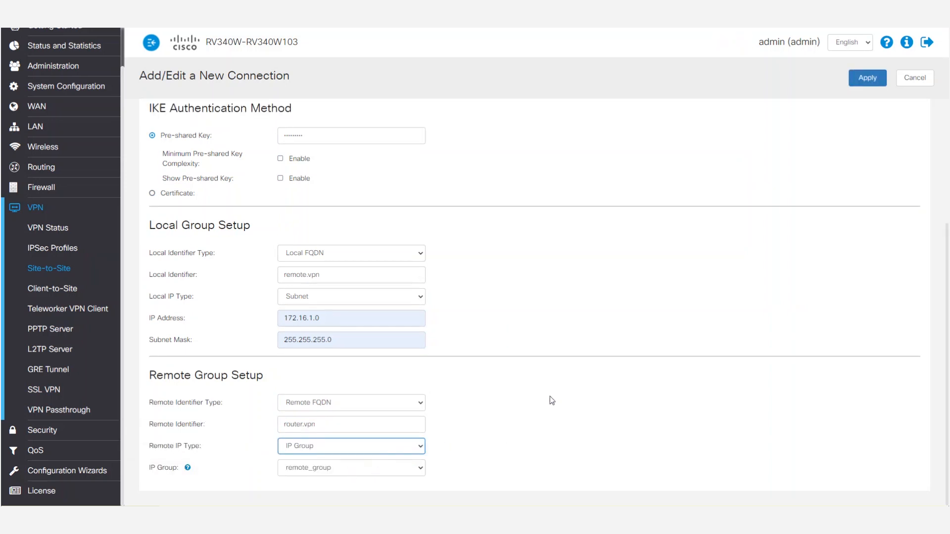
Enable Keep-Alive and DPD in the to_homelab connection's advanced settings and apply the connection
scroll(529, 385, up, 4)
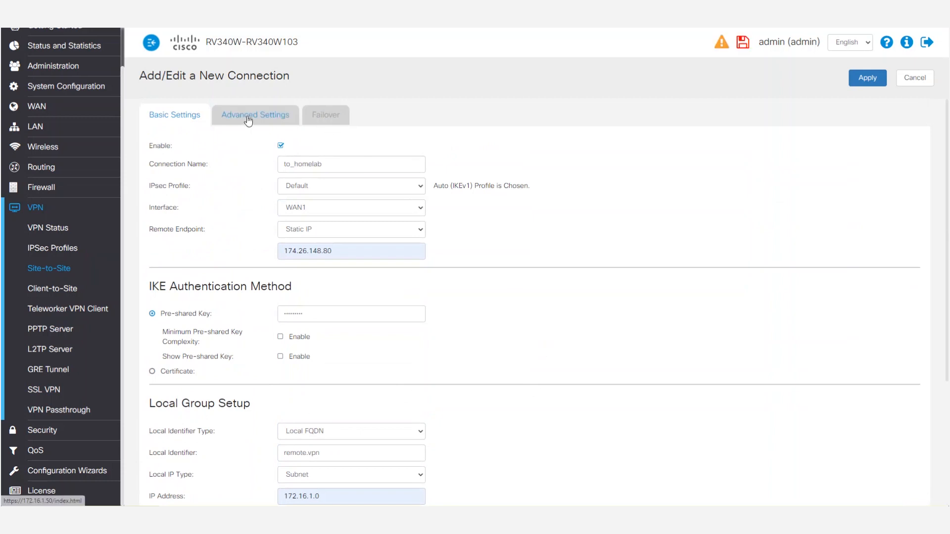
click(248, 118)
click(153, 195)
click(153, 232)
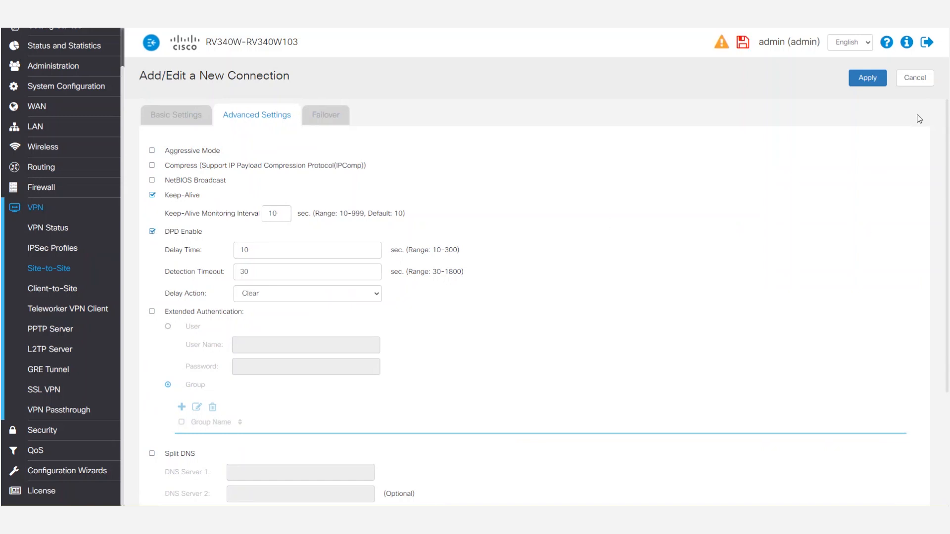
click(867, 78)
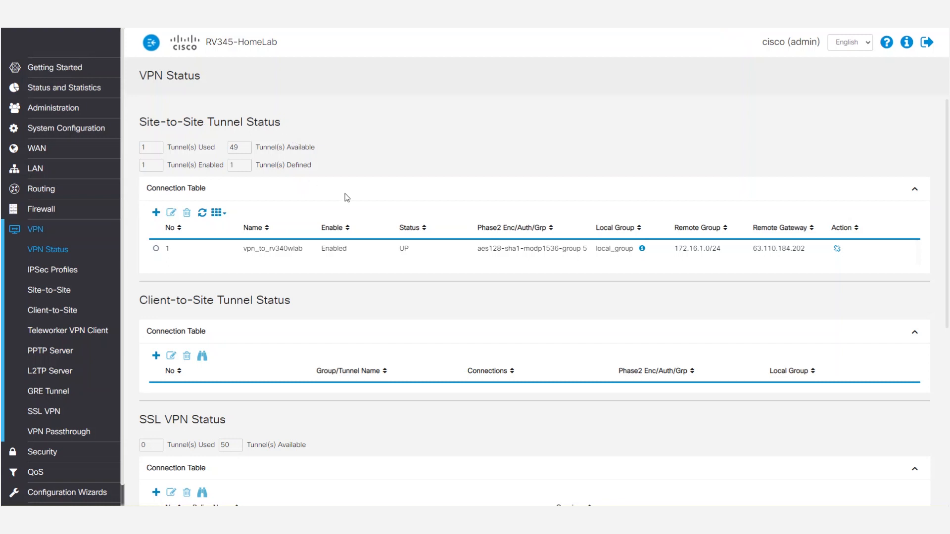
Switch to Command Prompt and test connectivity across the tunnel by pinging 192.168.1.1 and the remote router at 172.16.1.50
click(303, 514)
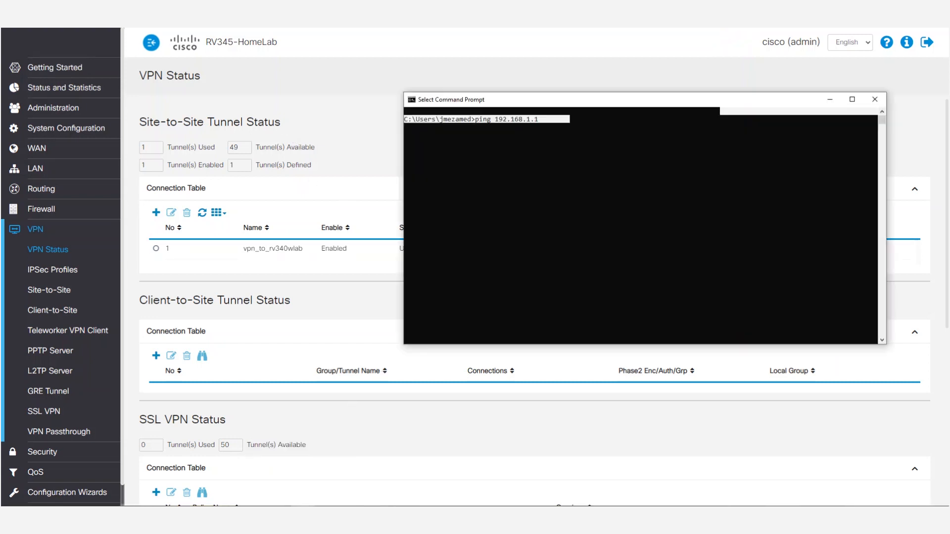
click(587, 124)
key(Return)
key(Return)
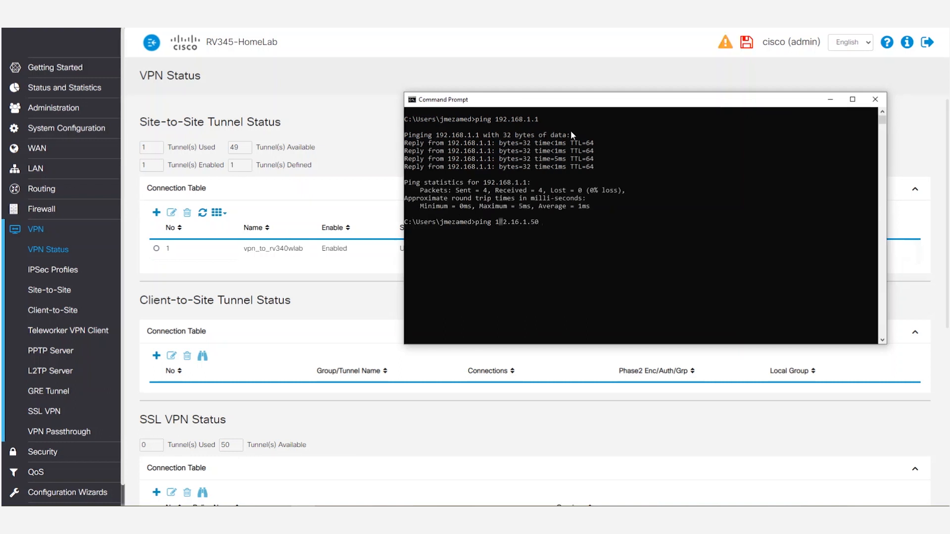
key(Return)
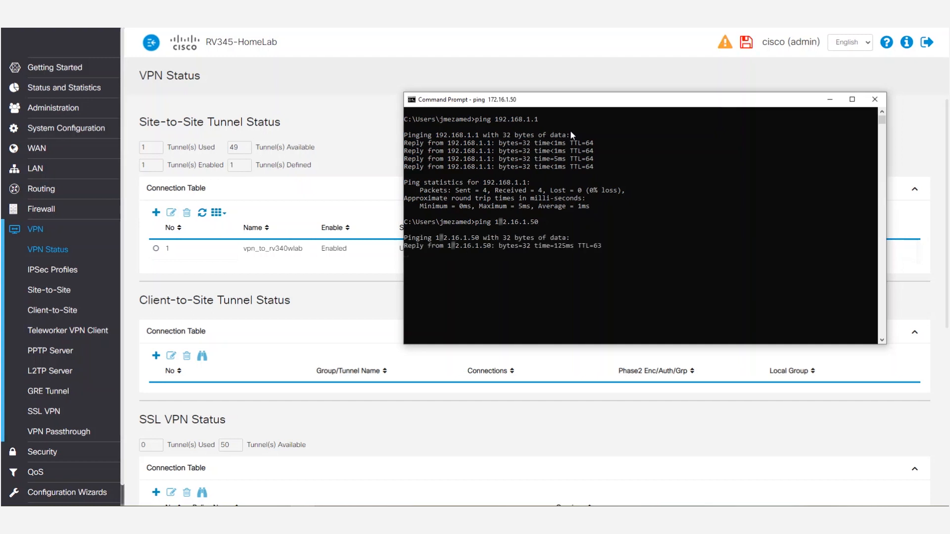